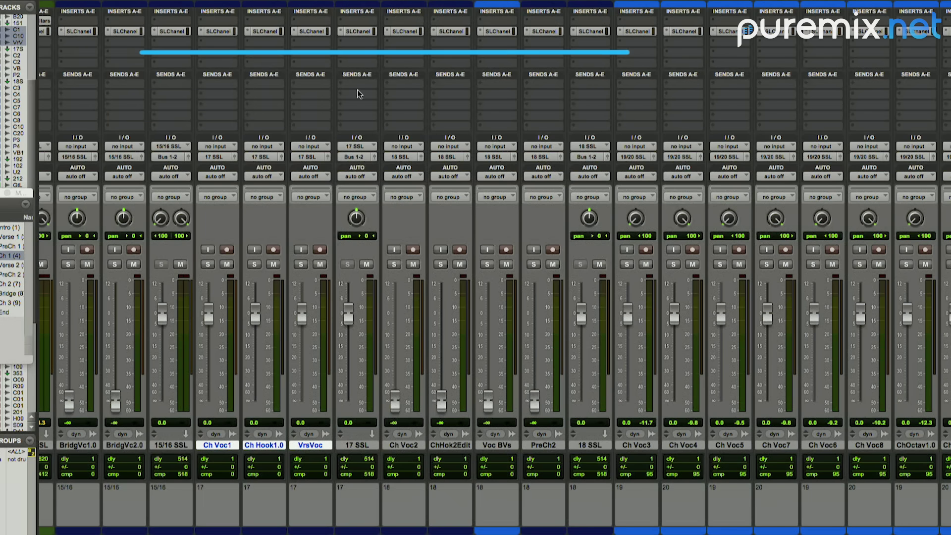
# - Move SSLChannel to the first insert slot on 17 SSL and add CLA-76 (mono) beneath it
pyautogui.moveTo(353, 31); pyautogui.dragTo(354, 20)
pyautogui.click(360, 31)
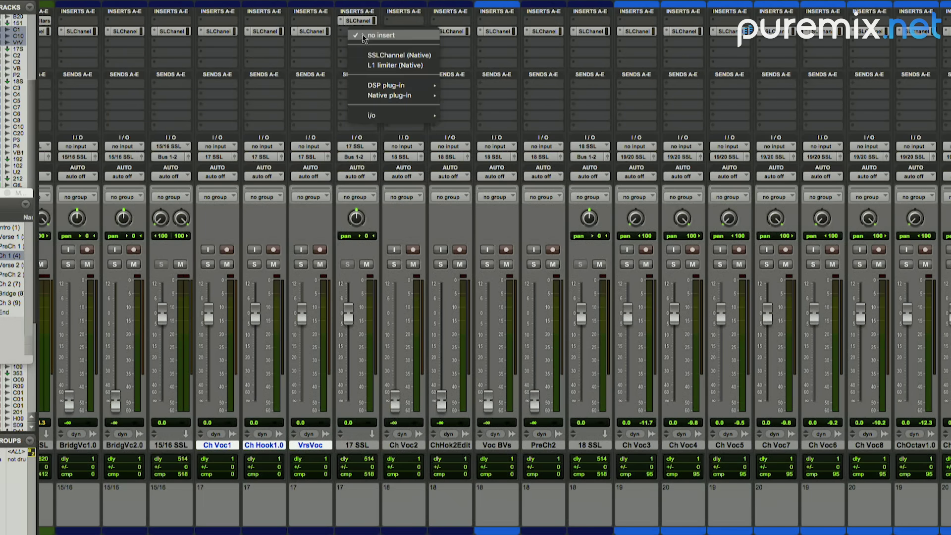
pyautogui.moveTo(389, 95)
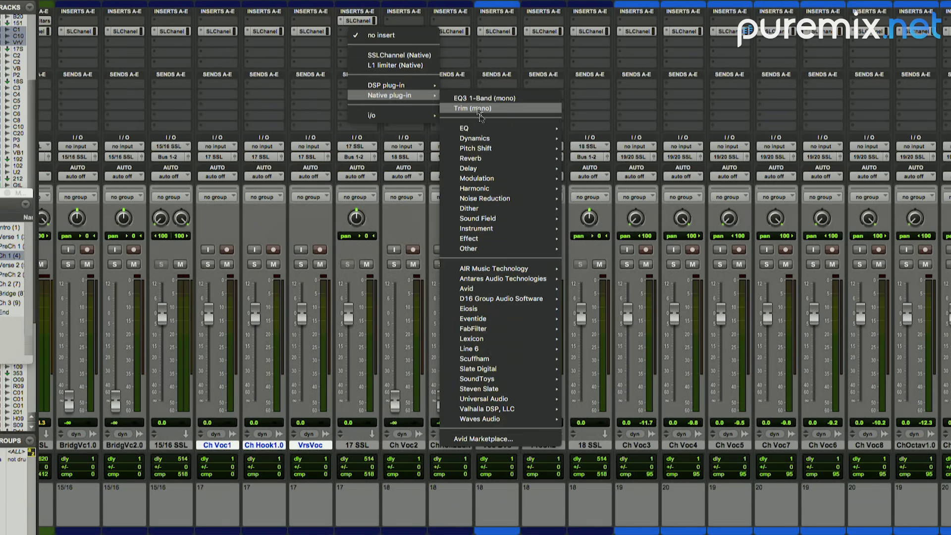
pyautogui.moveTo(480, 139)
pyautogui.click(613, 144)
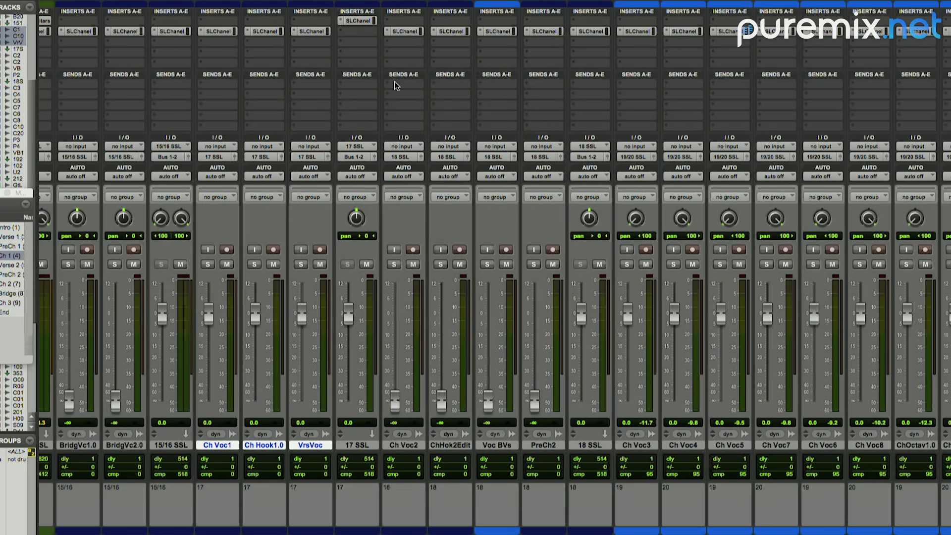
pyautogui.click(346, 34)
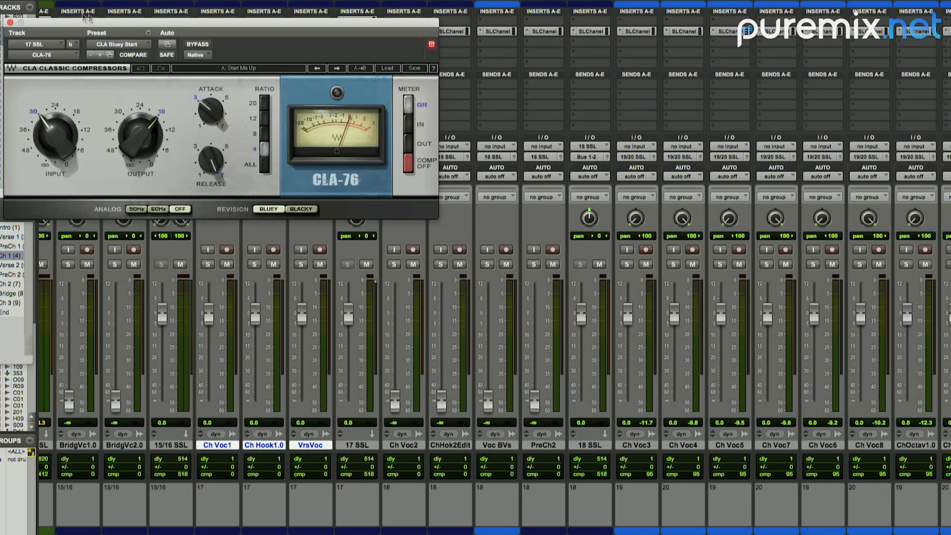
pyautogui.click(9, 21)
# - Insert CLA Vocals (mono/stereo) below CLA-76 on the 17 SSL track
pyautogui.click(349, 42)
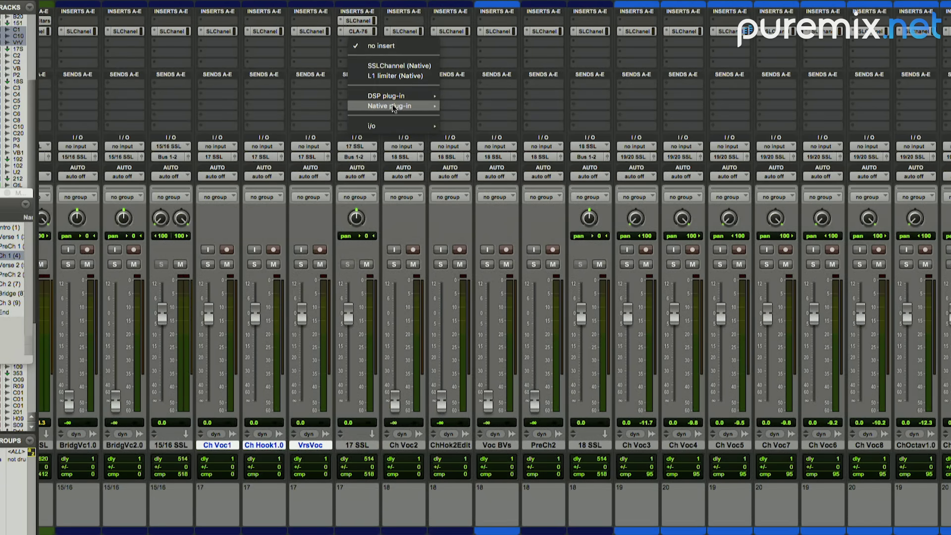
pyautogui.moveTo(393, 107)
pyautogui.moveTo(516, 261)
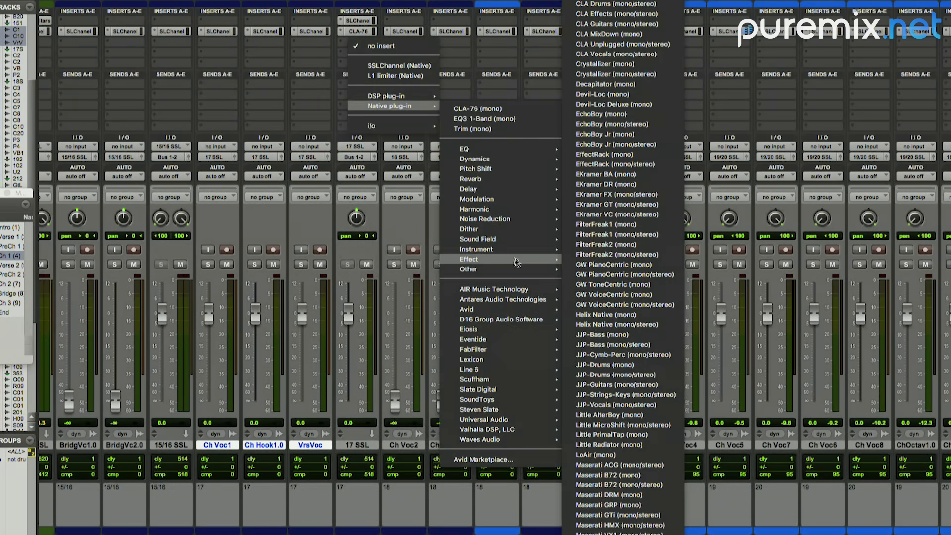
pyautogui.click(617, 52)
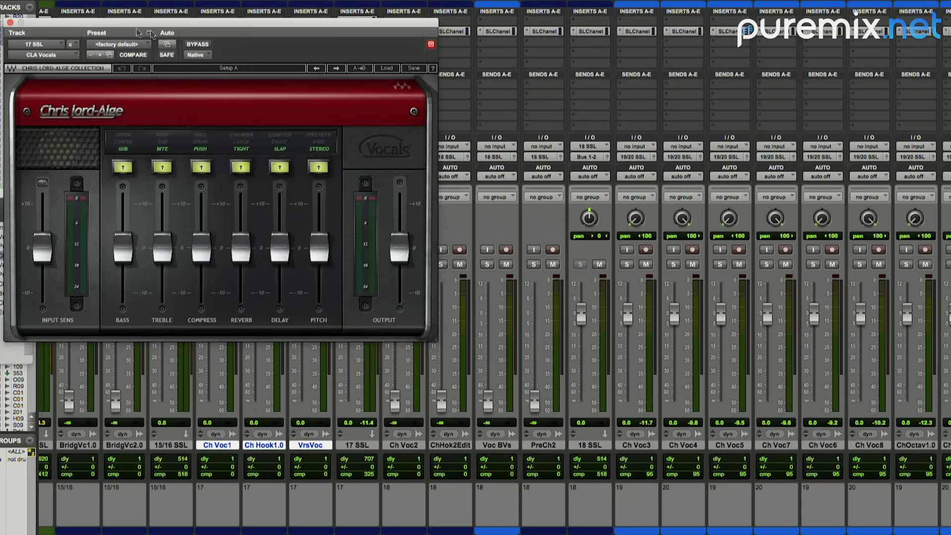
pyautogui.click(10, 23)
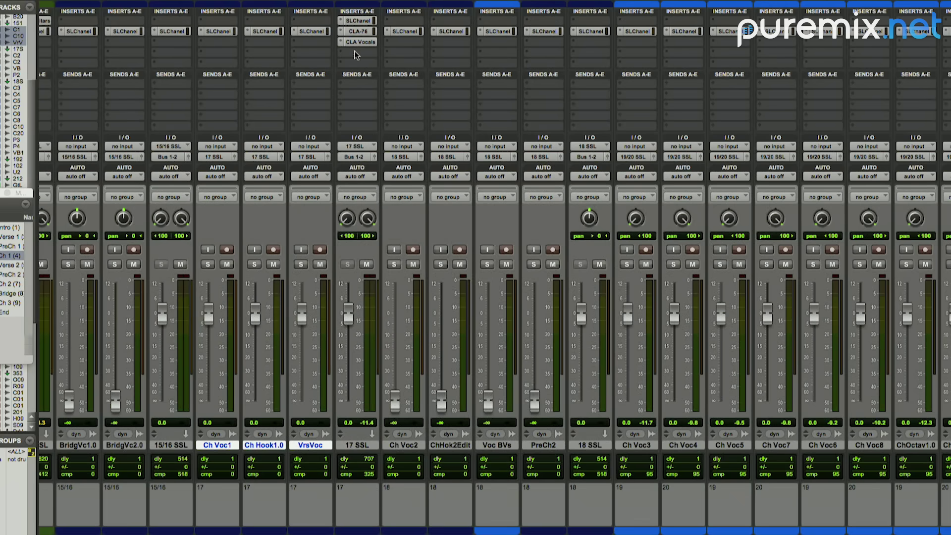
# - Insert the L1 limiter below CLA Vocals on the 17 SSL track
pyautogui.click(355, 51)
pyautogui.click(370, 85)
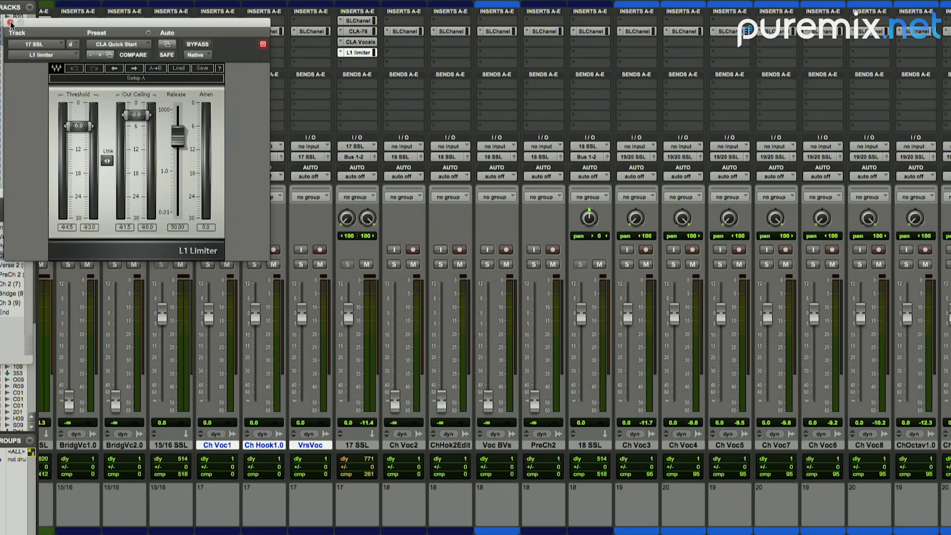
pyautogui.click(10, 22)
# - While Verse 1 plays, boost the HF band and engage the high-pass filter in VrsVoc's SSLChannel, and check 17 SSL's CLA-76 gain reduction
pyautogui.hotkey('ctrl', '=')
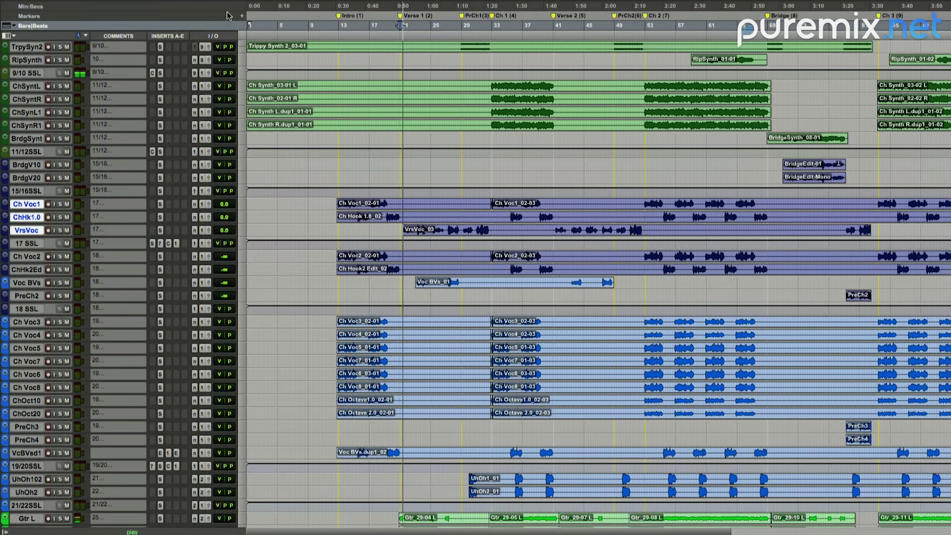
pyautogui.hotkey('ctrl', '=')
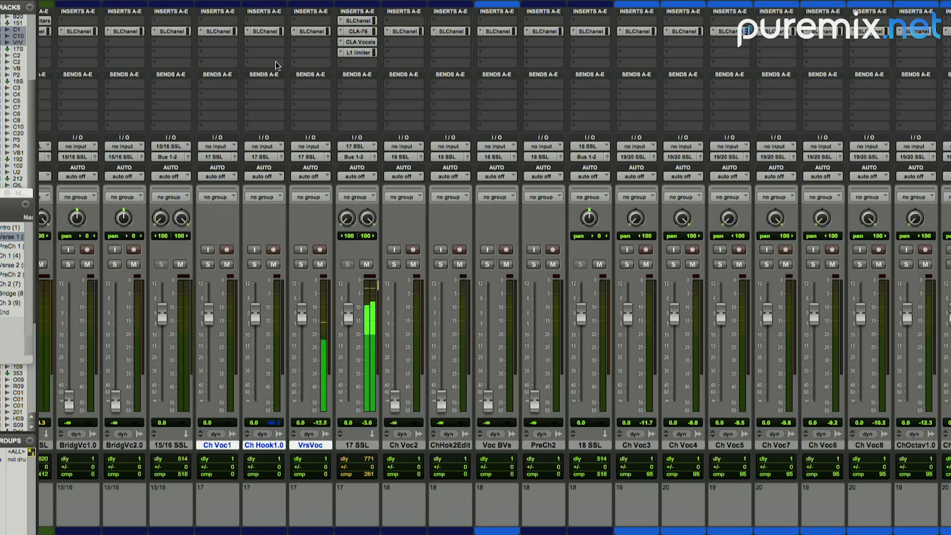
pyautogui.click(306, 31)
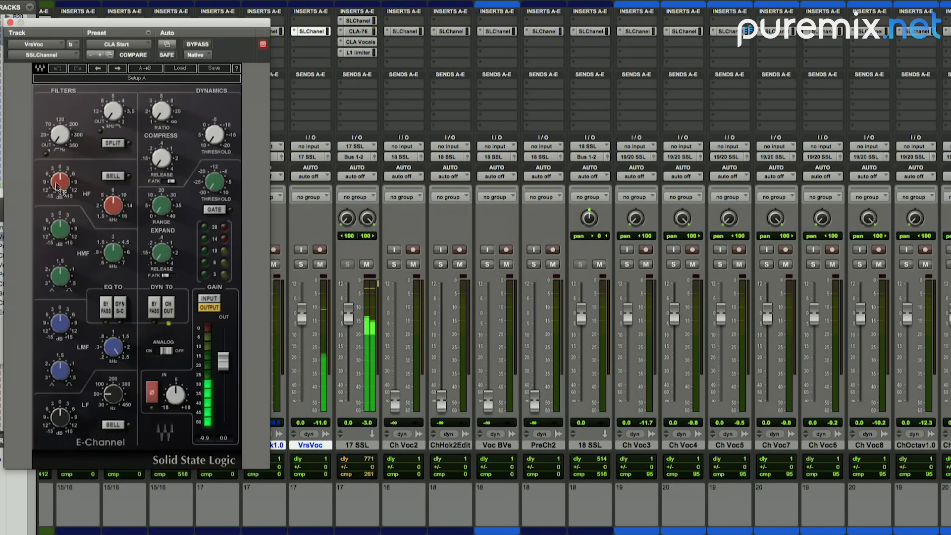
pyautogui.moveTo(55, 194); pyautogui.dragTo(55, 176)
pyautogui.moveTo(78, 141); pyautogui.dragTo(78, 130)
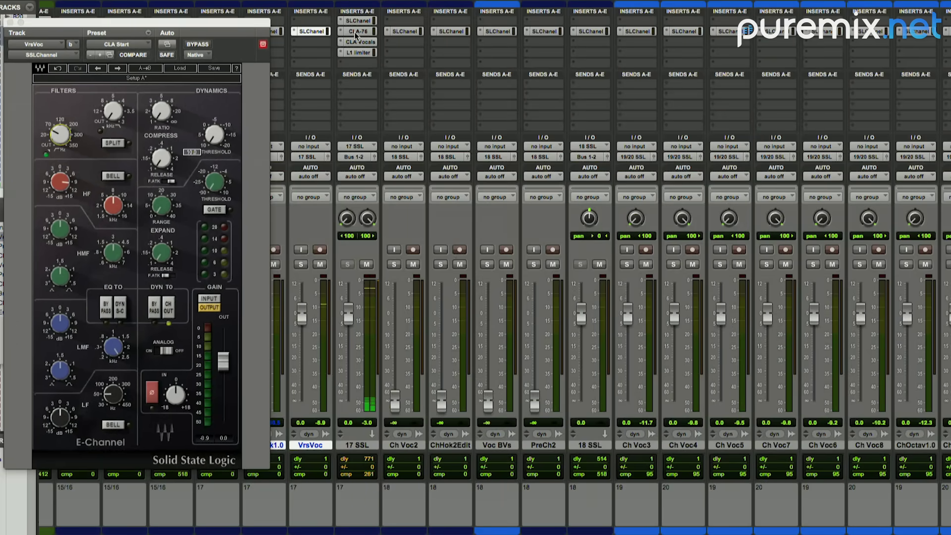
pyautogui.click(354, 32)
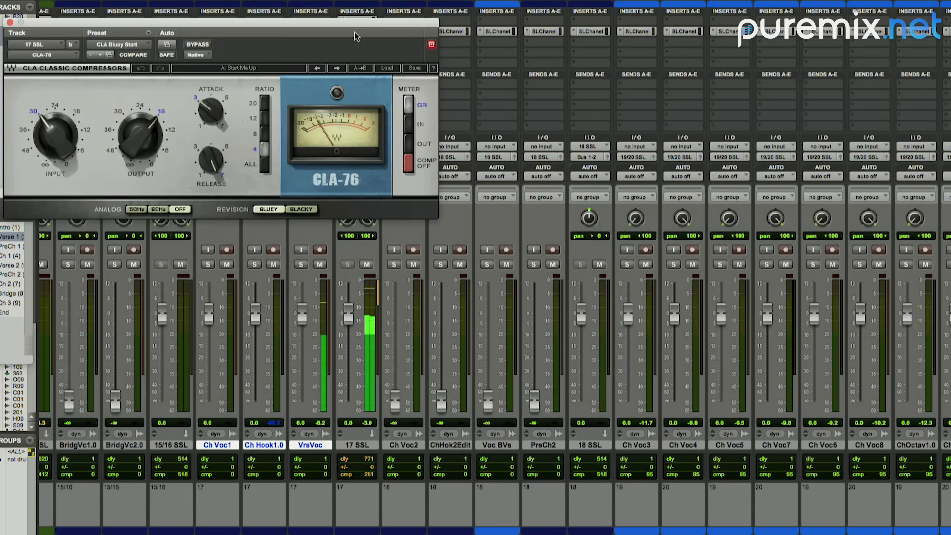
pyautogui.click(11, 22)
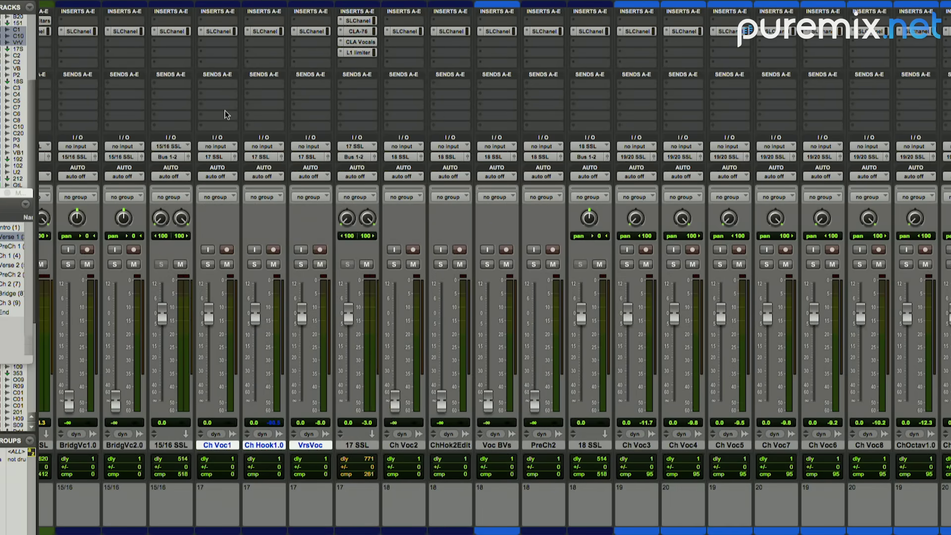
# - Insert Devil-Loc (mono) below SSLChannel on VrsVoc and swap it for Devil-Loc Deluxe (mono)
pyautogui.click(309, 41)
pyautogui.moveTo(379, 106)
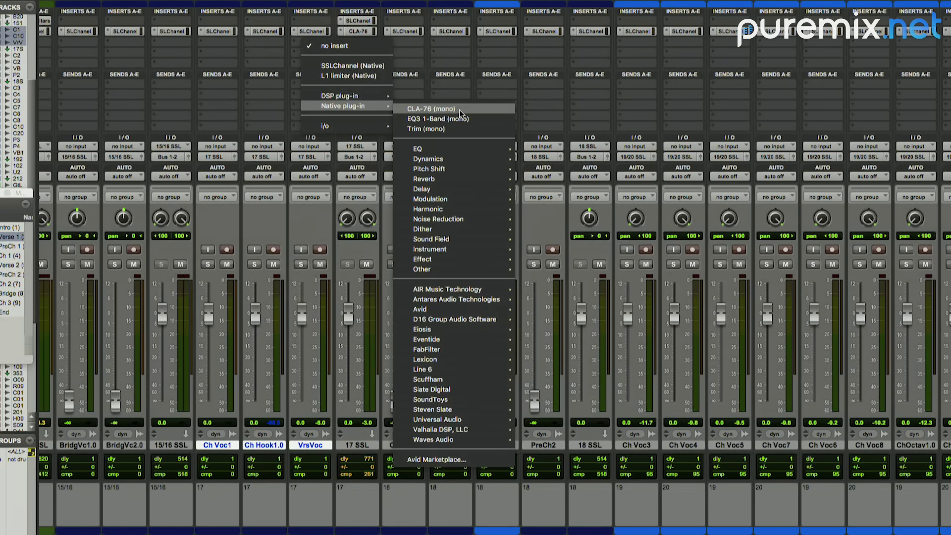
pyautogui.moveTo(453, 159)
pyautogui.click(554, 176)
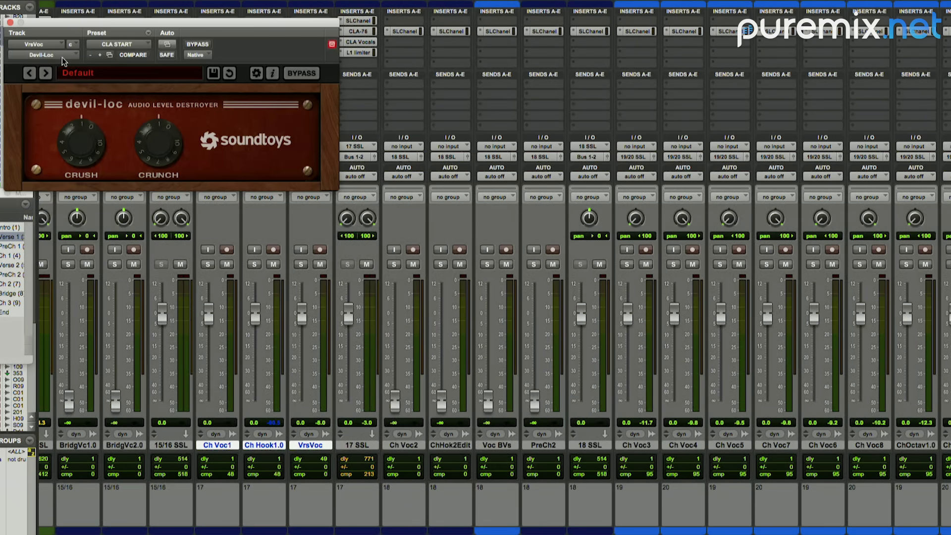
pyautogui.click(62, 56)
pyautogui.moveTo(65, 56)
pyautogui.moveTo(195, 110)
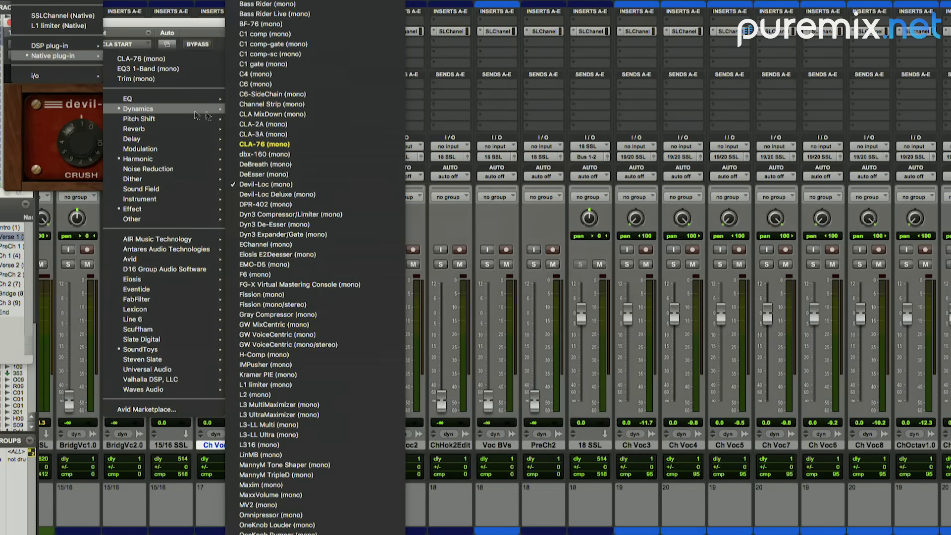
pyautogui.click(296, 196)
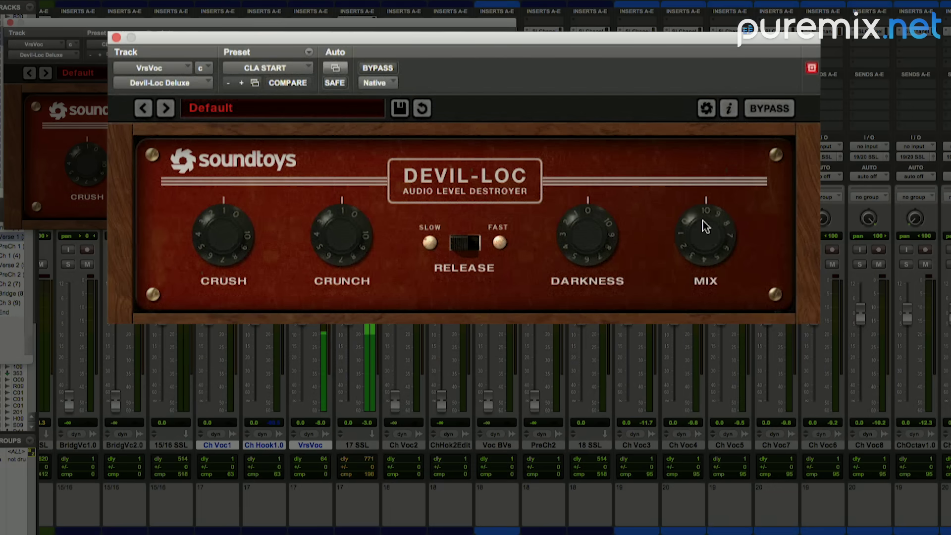
# - Lower the Devil-Loc Deluxe Mix to about 8 and set its Release to Fast on VrsVoc
pyautogui.moveTo(702, 221); pyautogui.dragTo(693, 245)
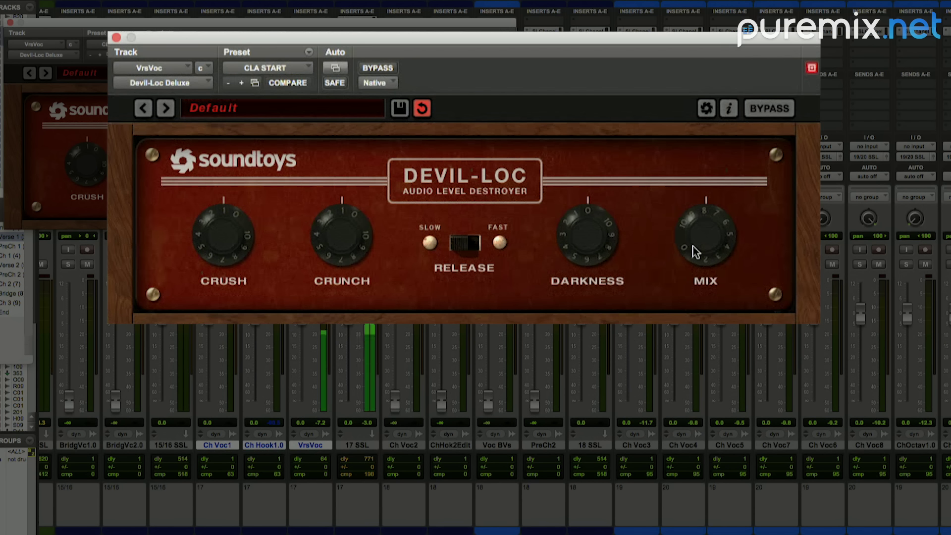
pyautogui.click(500, 244)
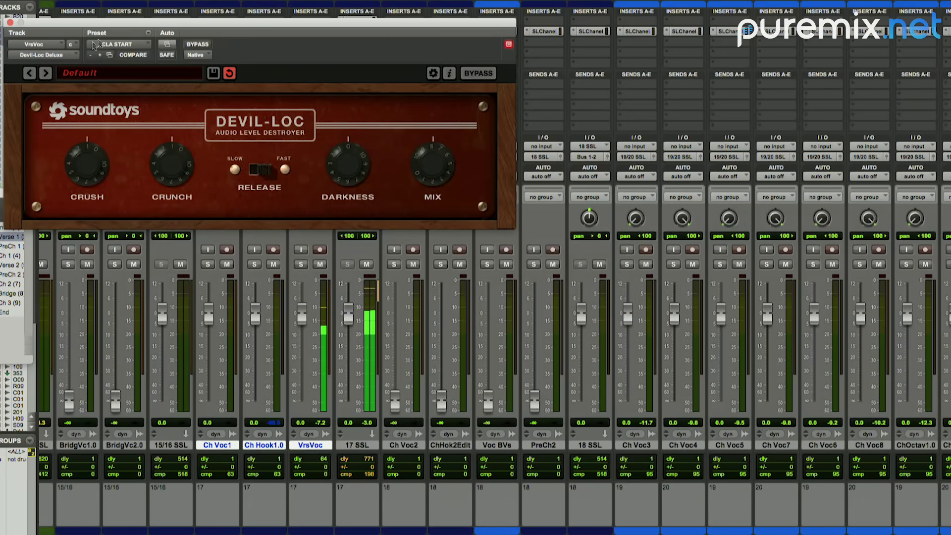
pyautogui.click(10, 22)
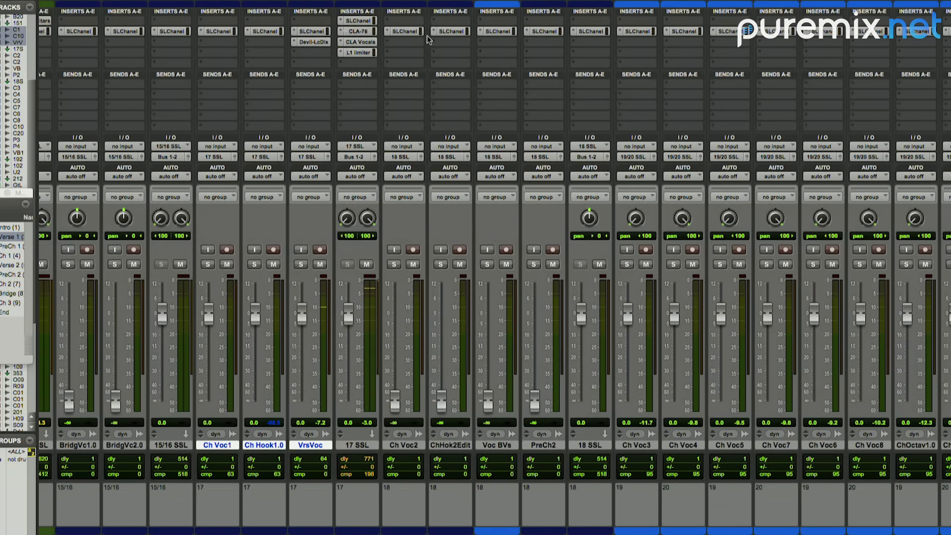
# - Set the CLA Vocals delay on 17 SSL to Quarter and raise its Delay level to about 7
pyautogui.click(354, 42)
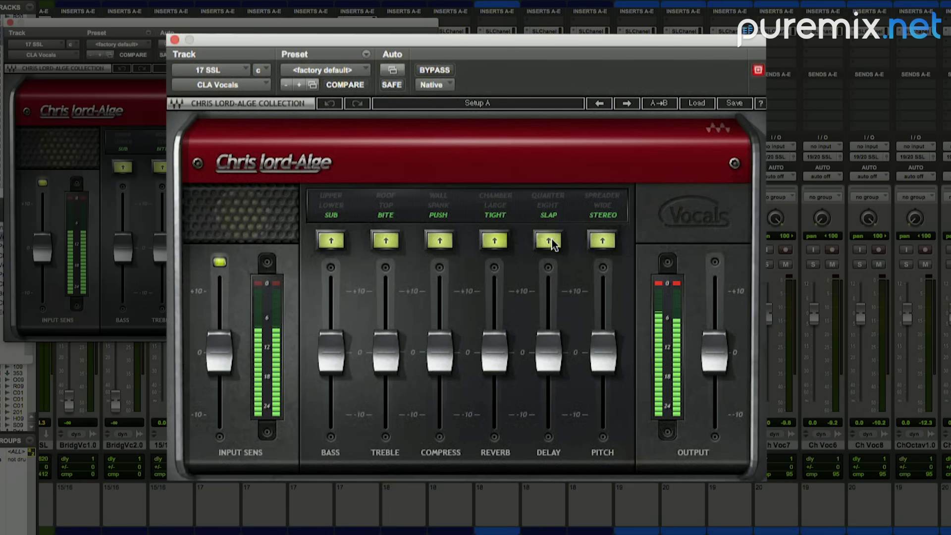
pyautogui.click(279, 167)
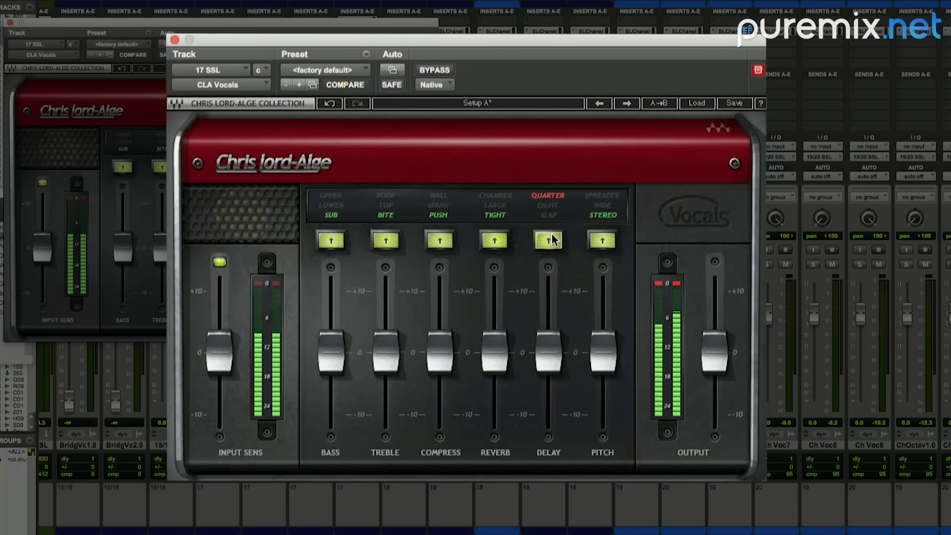
pyautogui.moveTo(535, 361); pyautogui.dragTo(544, 300)
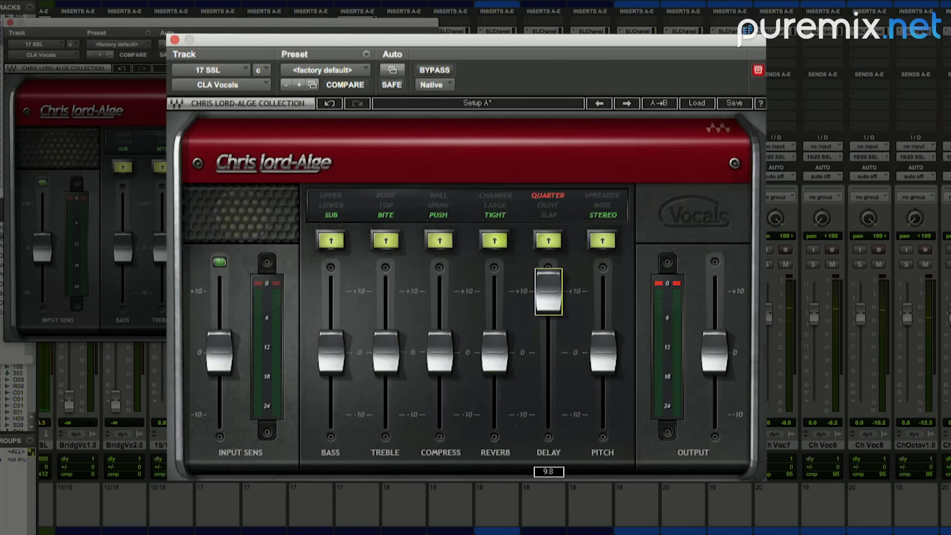
pyautogui.moveTo(545, 298); pyautogui.dragTo(545, 315)
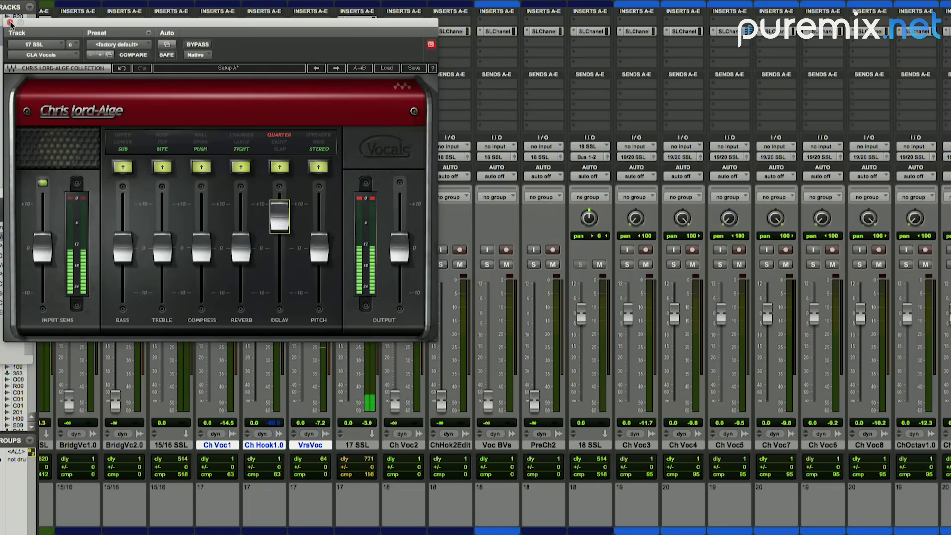
pyautogui.click(10, 22)
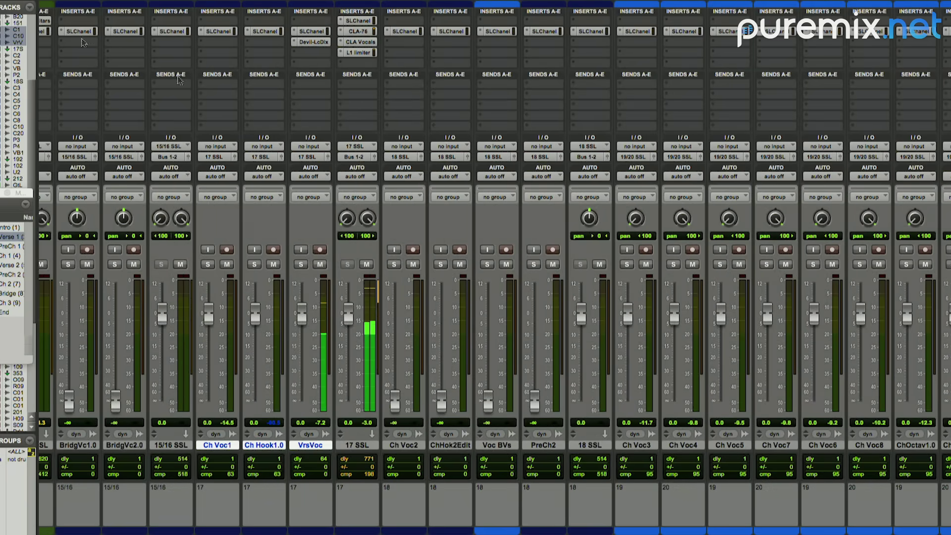
# - Check the CLA-76 compression on 17 SSL and raise the CLA Vocals Delay level slightly
pyautogui.click(360, 31)
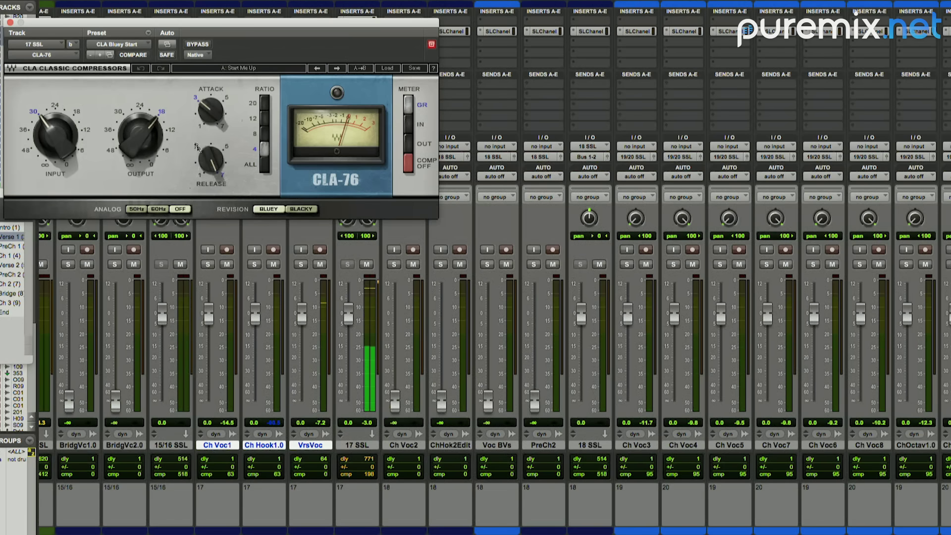
pyautogui.click(10, 22)
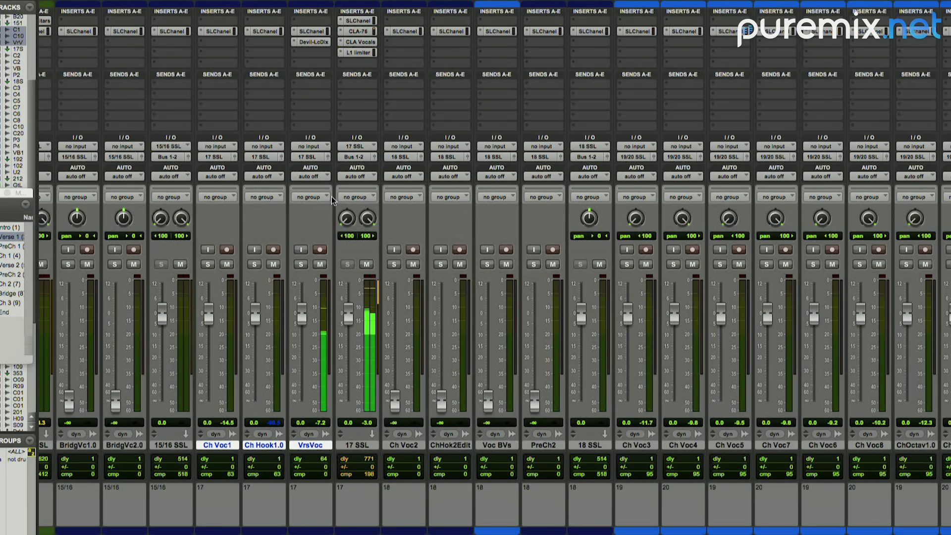
pyautogui.click(362, 44)
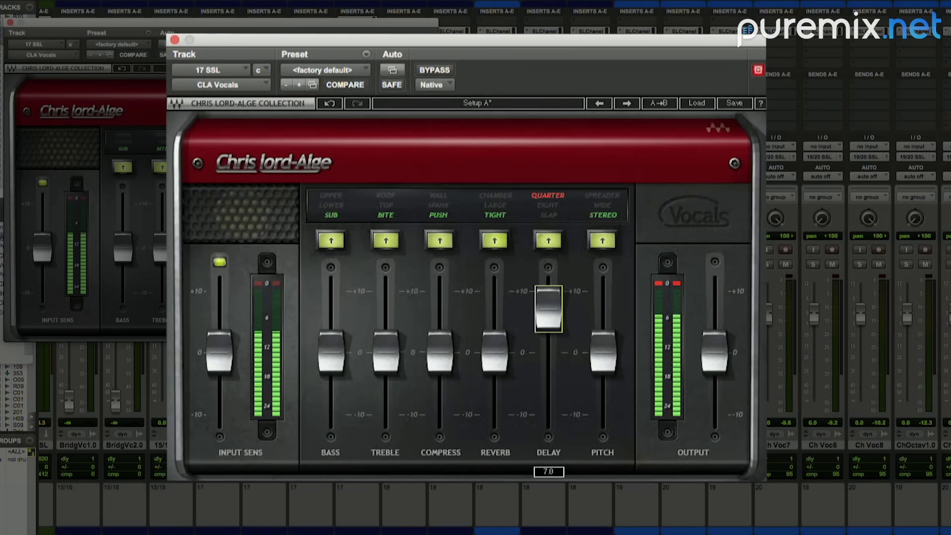
pyautogui.moveTo(548, 308); pyautogui.dragTo(551, 311)
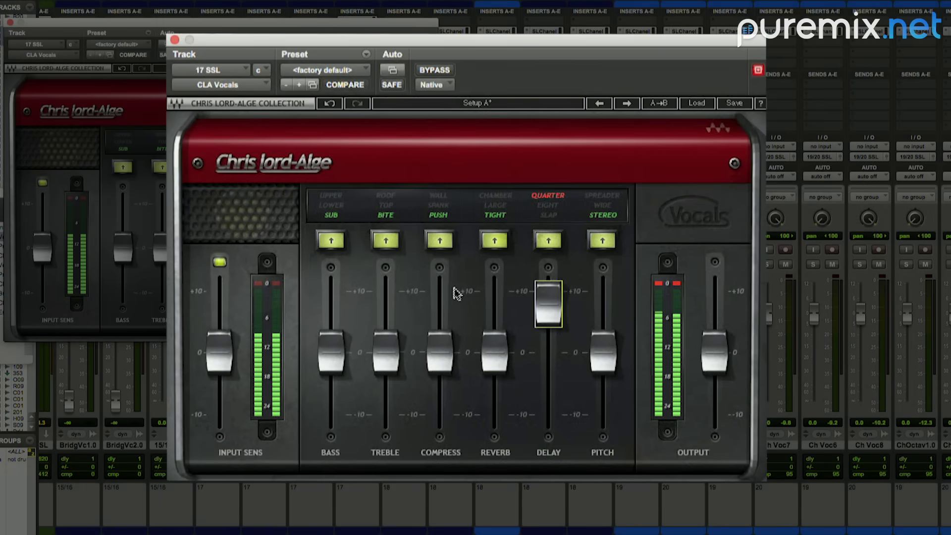
pyautogui.click(10, 22)
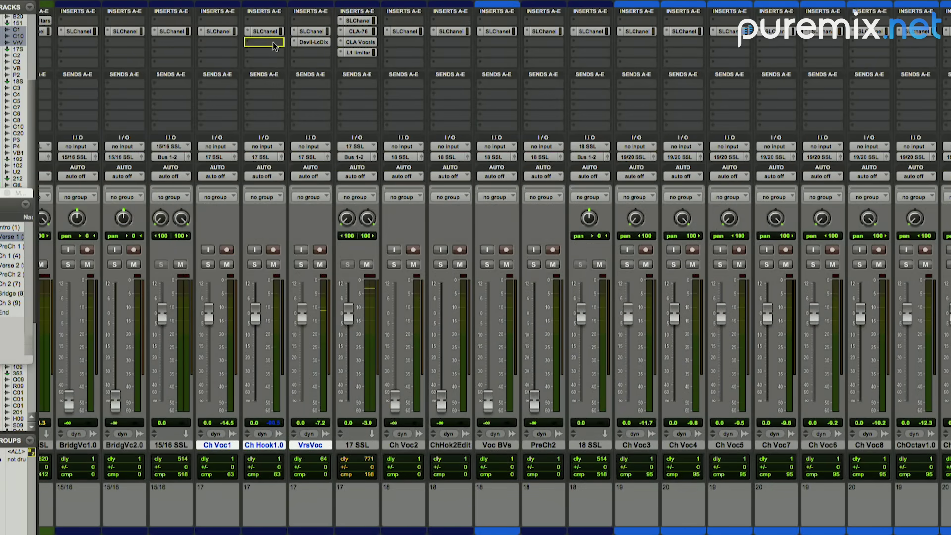
# - Copy VrsVoc's Devil-Loc Deluxe insert to Ch Hook1.0, Ch Voc1, Ch Voc2, ChHok2Edit, Voc BVs and PreCh2
pyautogui.moveTo(273, 41); pyautogui.dragTo(229, 42)
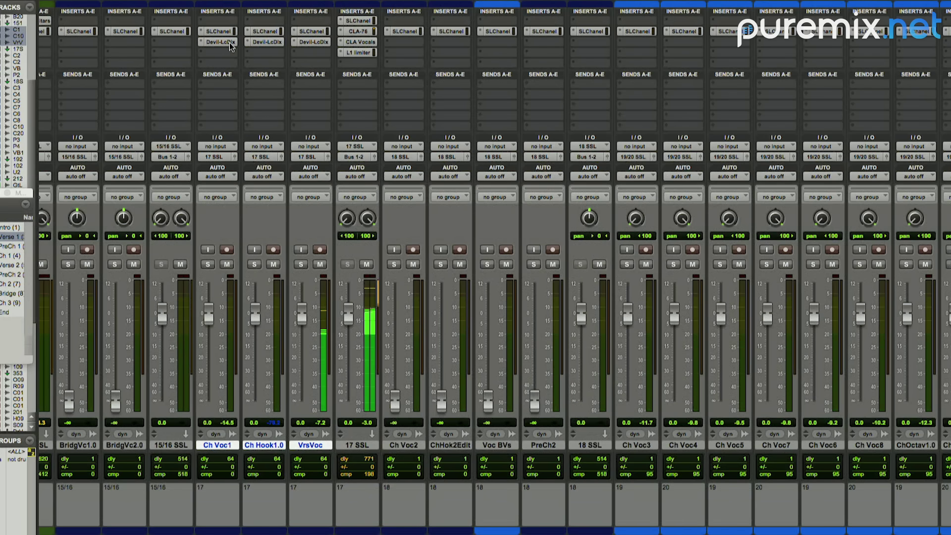
pyautogui.moveTo(230, 43); pyautogui.dragTo(541, 43)
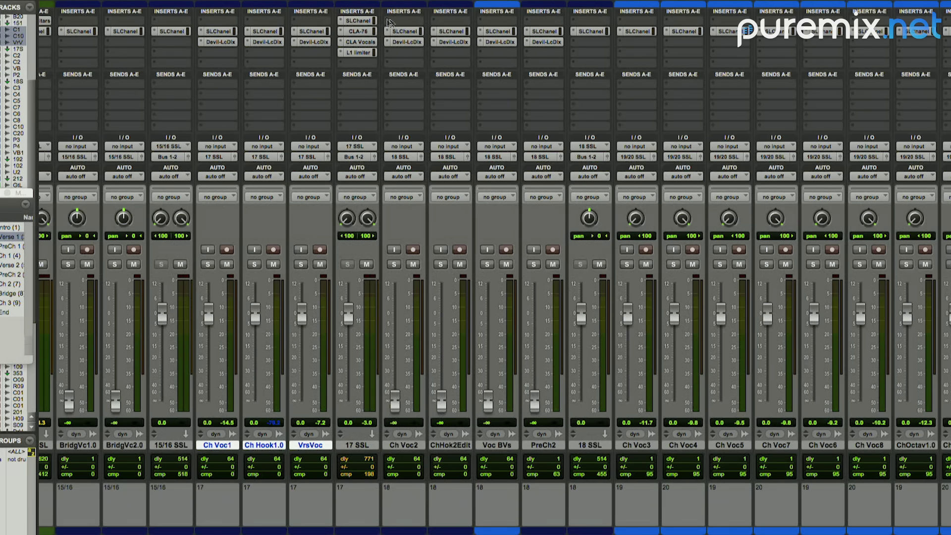
# - Copy the SLChanel, CLA-76, CLA Vocals and L1 limiter inserts from the 17 SSL bus to the 18 SSL bus
pyautogui.moveTo(364, 22); pyautogui.dragTo(583, 23)
pyautogui.moveTo(469, 26); pyautogui.dragTo(589, 21)
pyautogui.moveTo(361, 42); pyautogui.dragTo(484, 40)
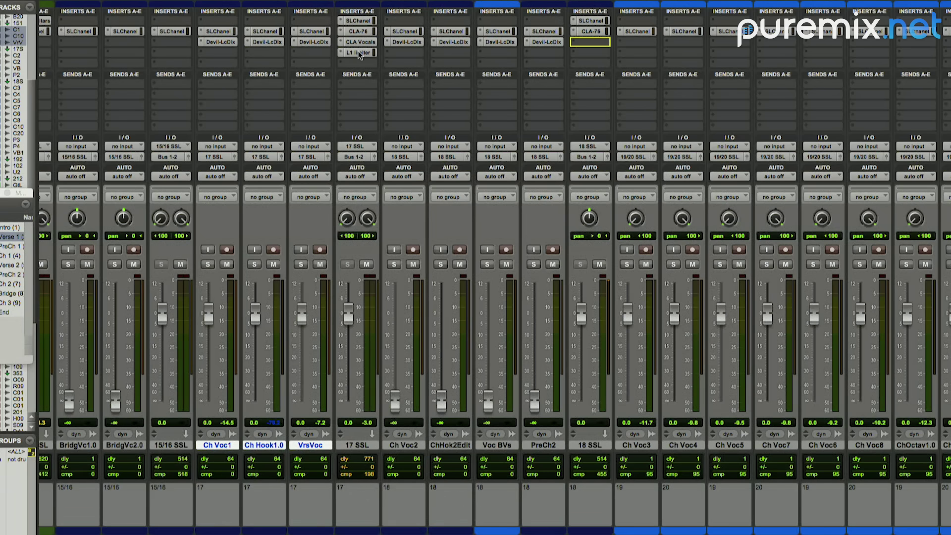
pyautogui.moveTo(586, 51); pyautogui.dragTo(586, 51)
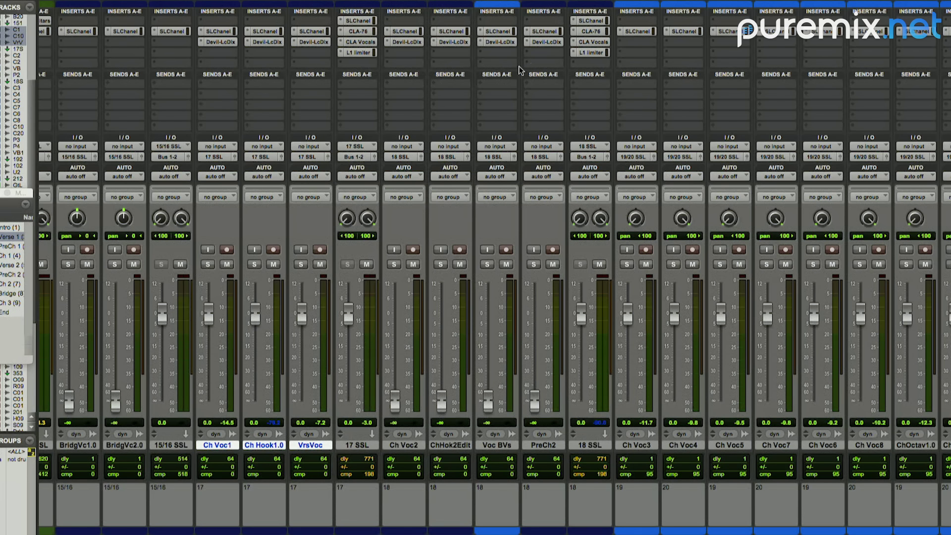
# - Select the tracks Ch Voc2 through PreCh2 and reset their faders together to 0.0 dB
pyautogui.click(409, 445)
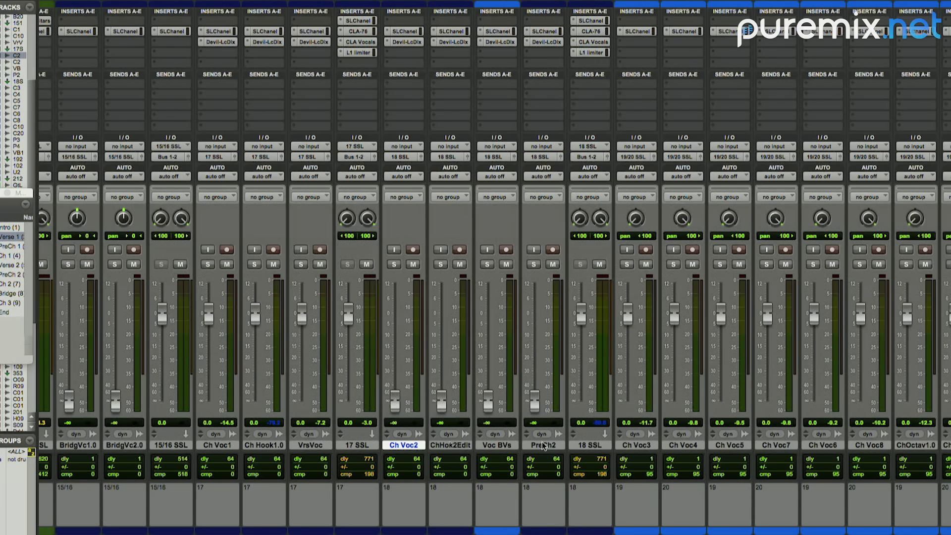
pyautogui.keyDown('shift'); pyautogui.click(543, 444); pyautogui.keyUp('shift')
pyautogui.keyDown('alt'); pyautogui.keyDown('shift'); pyautogui.click(534, 410); pyautogui.keyUp('shift'); pyautogui.keyUp('alt')
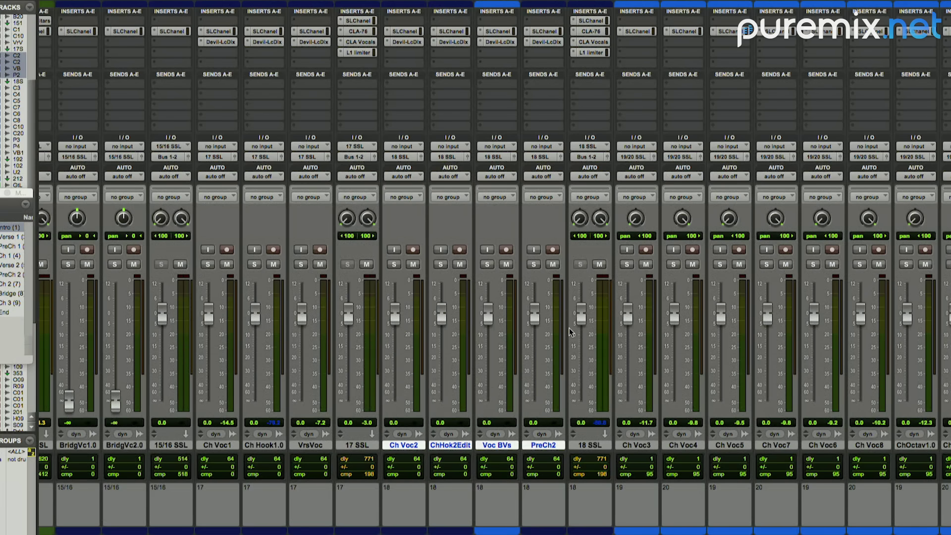
# - Balance the two lead vocal buses during playback, with 17 SSL at about -0.4 dB and 18 SSL at about -7.3 dB
pyautogui.press('space')
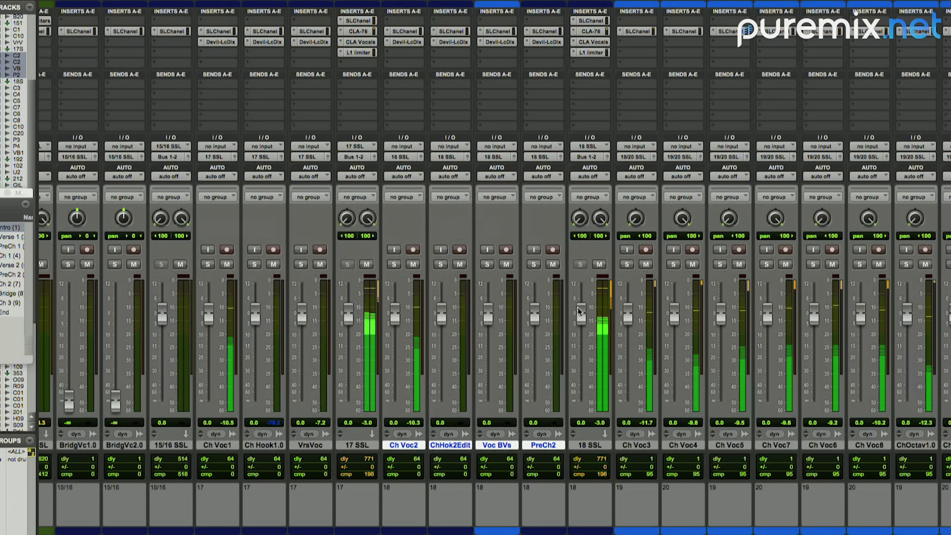
pyautogui.moveTo(578, 312); pyautogui.dragTo(576, 326)
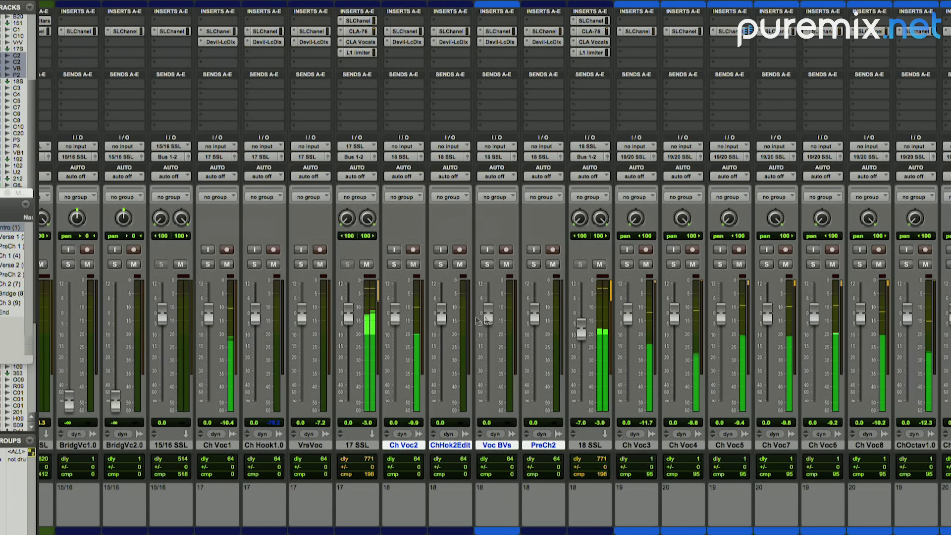
pyautogui.moveTo(349, 317); pyautogui.dragTo(350, 330)
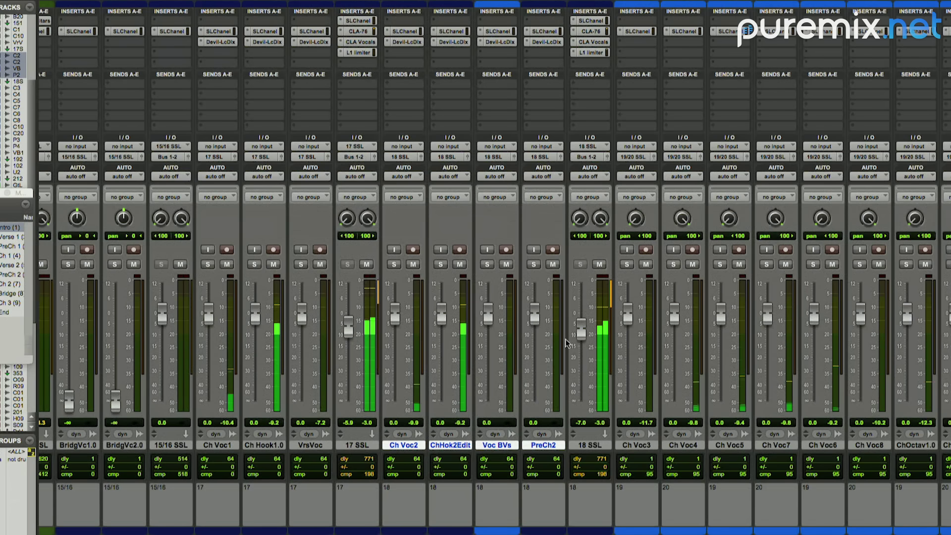
pyautogui.moveTo(580, 331); pyautogui.dragTo(579, 332)
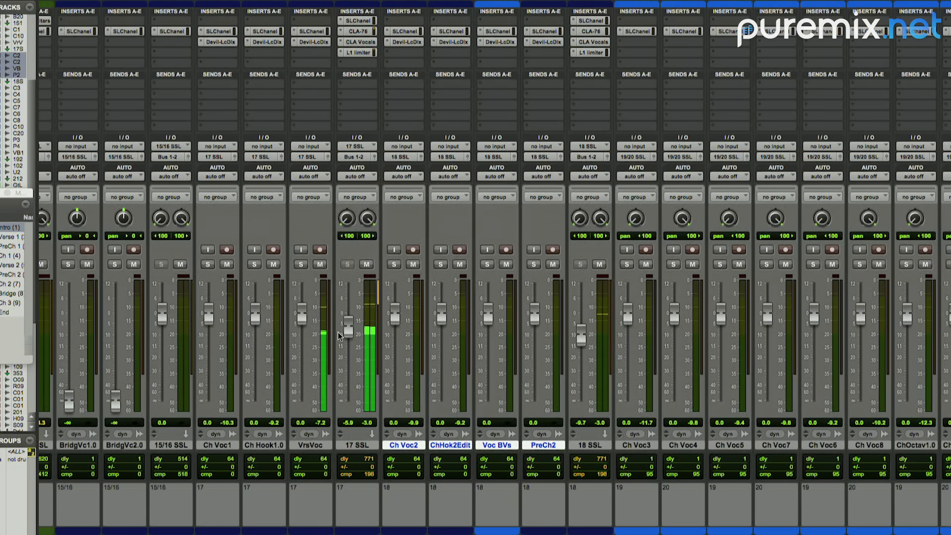
pyautogui.moveTo(348, 320); pyautogui.dragTo(348, 313)
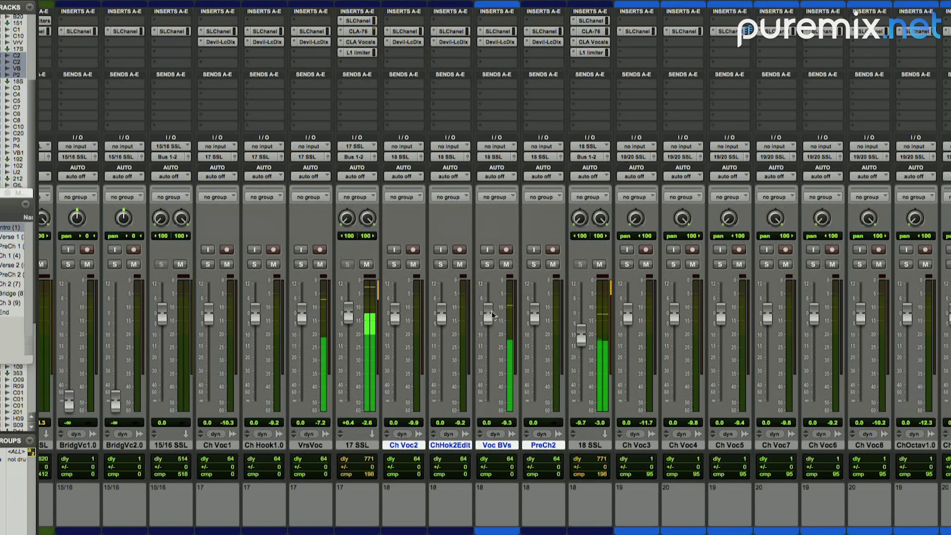
pyautogui.moveTo(581, 336); pyautogui.dragTo(564, 418)
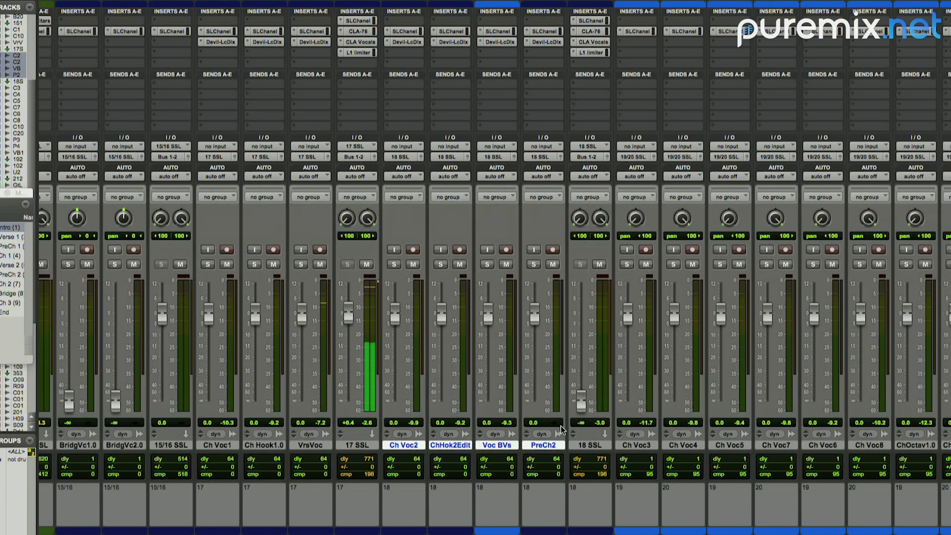
pyautogui.moveTo(581, 400); pyautogui.dragTo(584, 322)
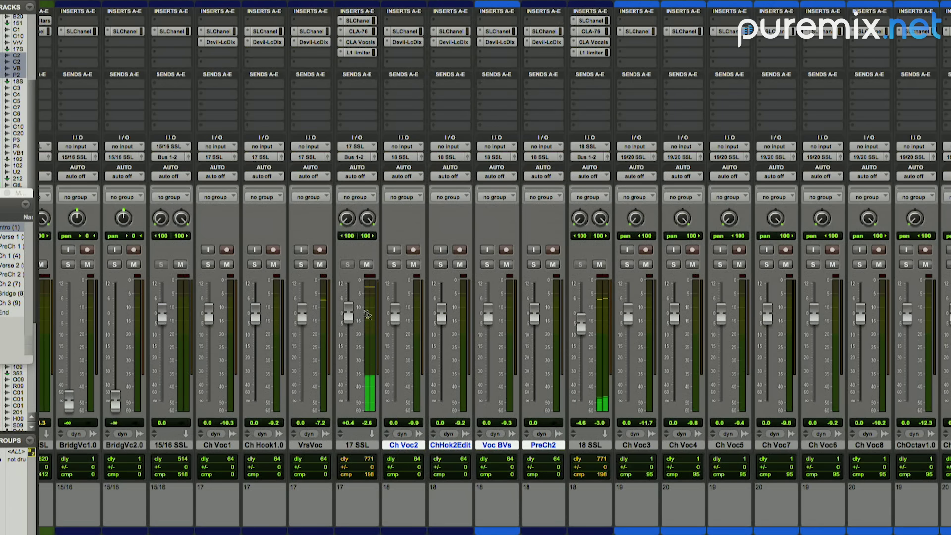
pyautogui.moveTo(344, 314); pyautogui.dragTo(346, 317)
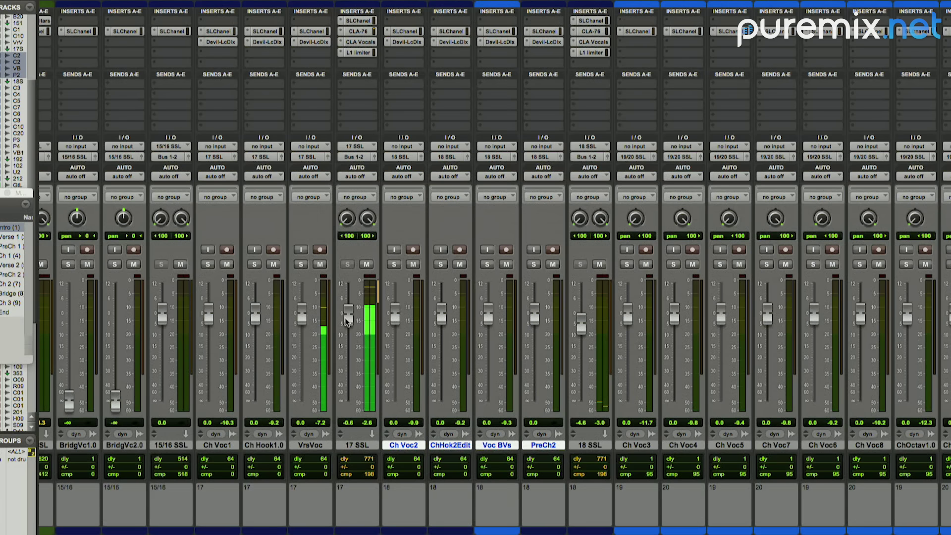
pyautogui.moveTo(582, 334); pyautogui.dragTo(582, 341)
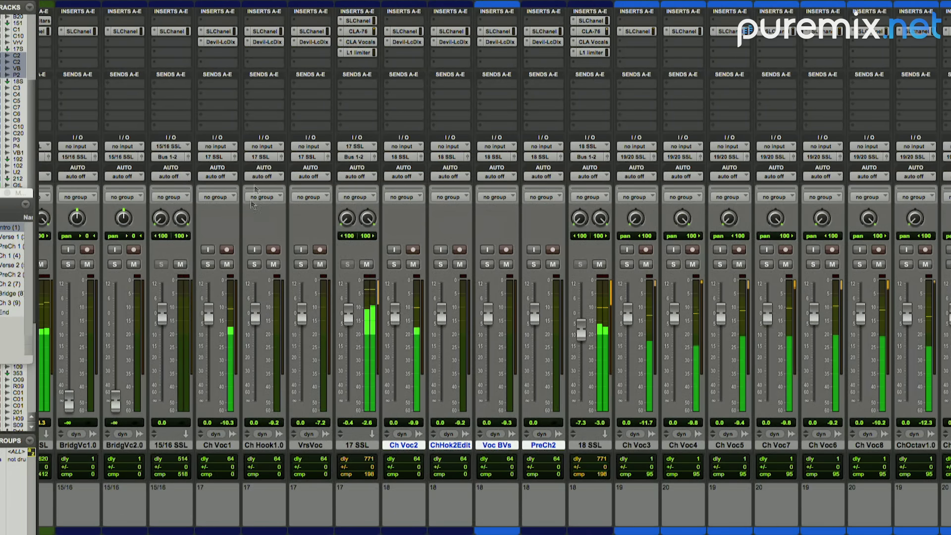
# - Lower the Crush slightly in VrsVoc's Devil-Loc Deluxe and close the plug-in
pyautogui.click(316, 41)
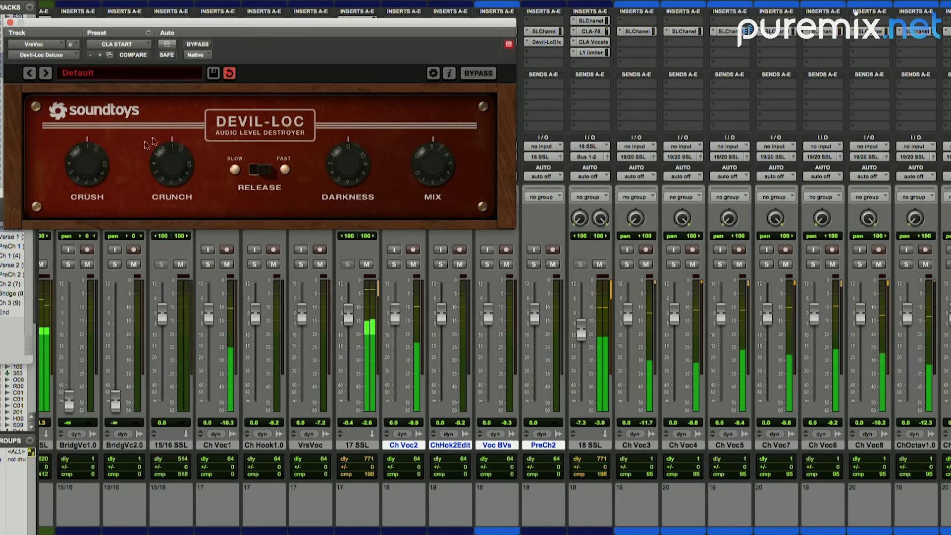
pyautogui.moveTo(78, 153); pyautogui.dragTo(79, 158)
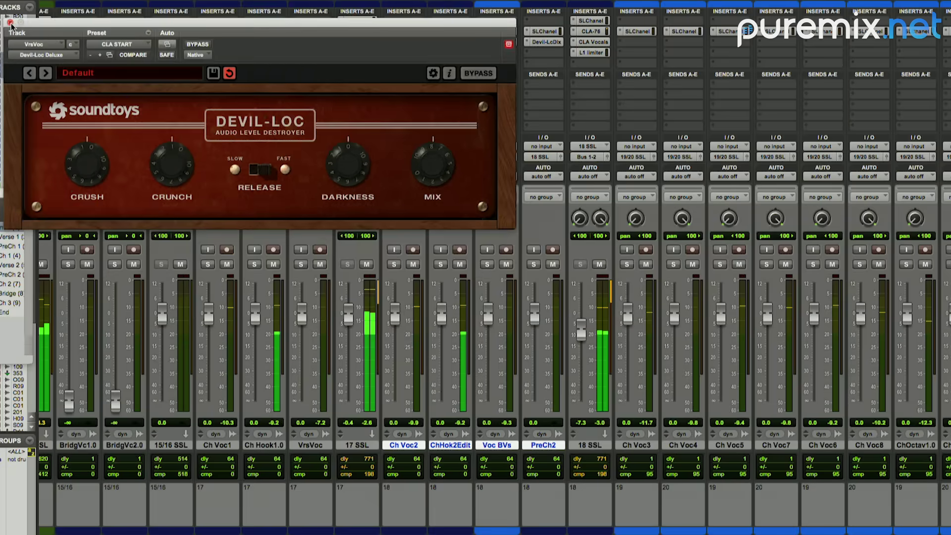
pyautogui.click(10, 23)
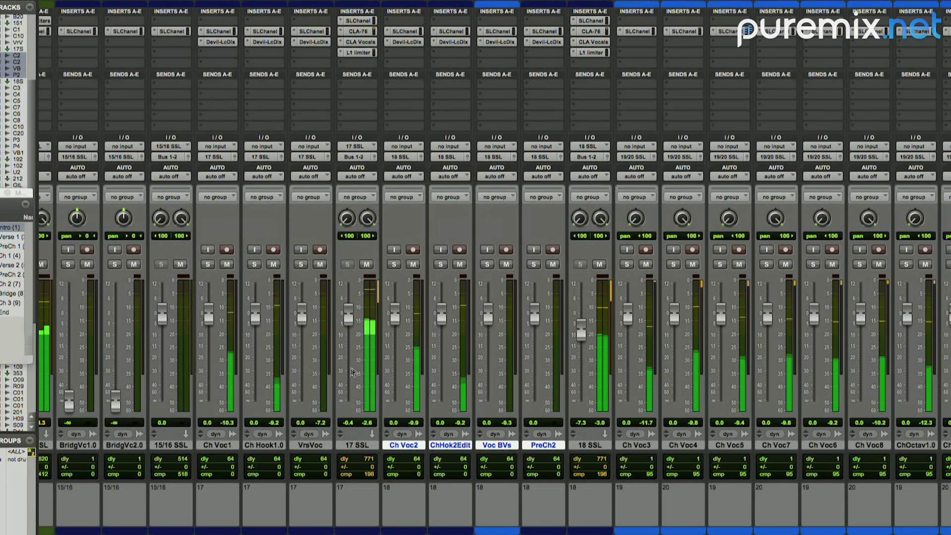
# - Audition the lead vocals by soloing 17 SSL, VrsVoc, Ch Hook1.0 and Ch Voc1, and clear the solos
pyautogui.click(347, 264)
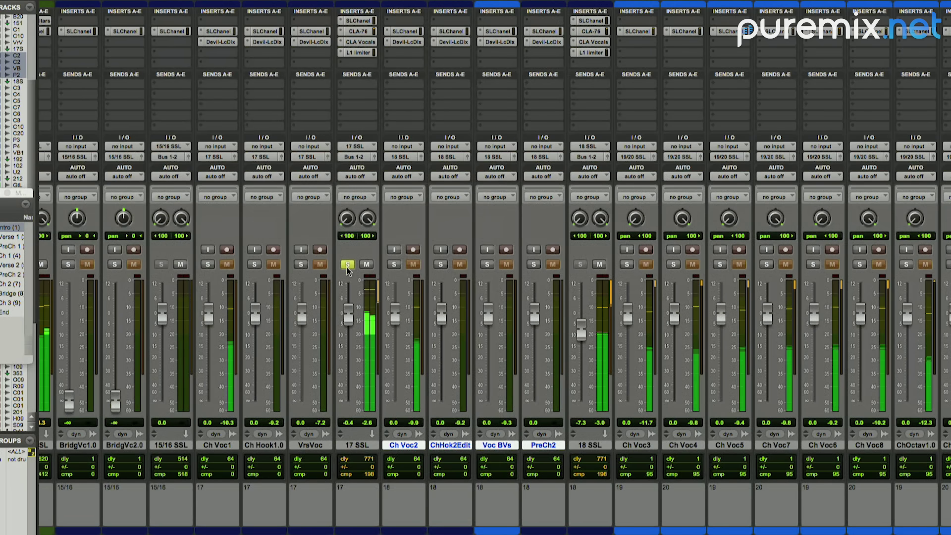
pyautogui.click(348, 264)
pyautogui.click(301, 264)
pyautogui.click(254, 264)
pyautogui.click(207, 264)
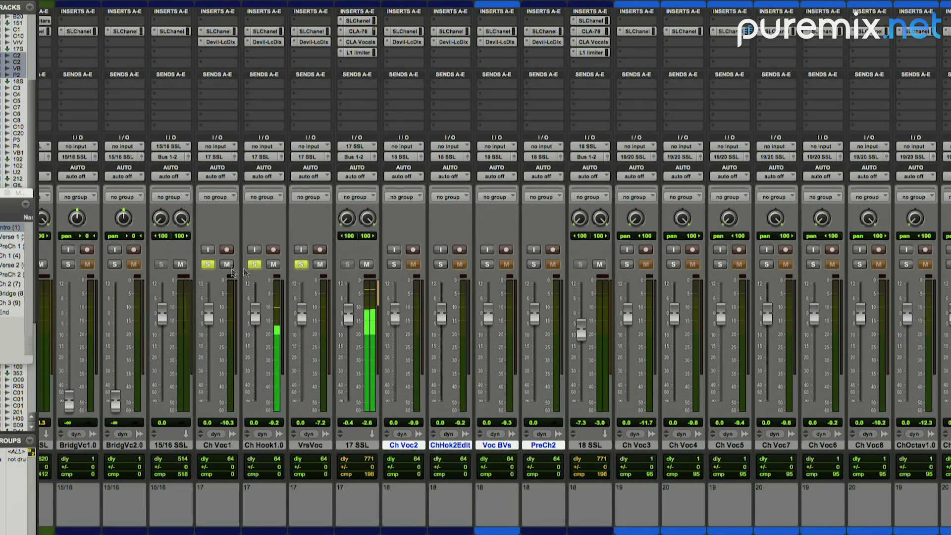
pyautogui.click(302, 266)
pyautogui.click(208, 264)
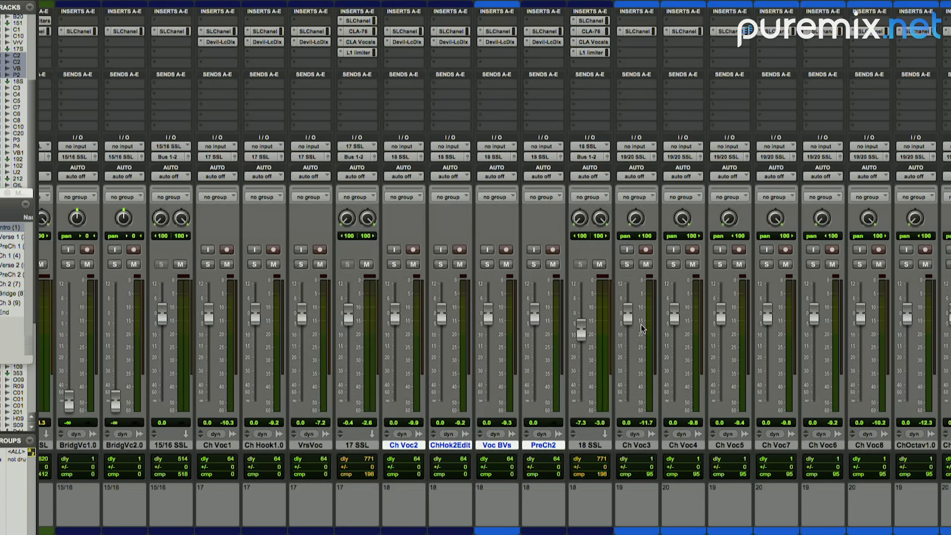
# - Select the 17 SSL, 18 SSL, 19/20 SSL and 21/22 SSL buses and group them side by side after 15/16 SSL
pyautogui.click(356, 444)
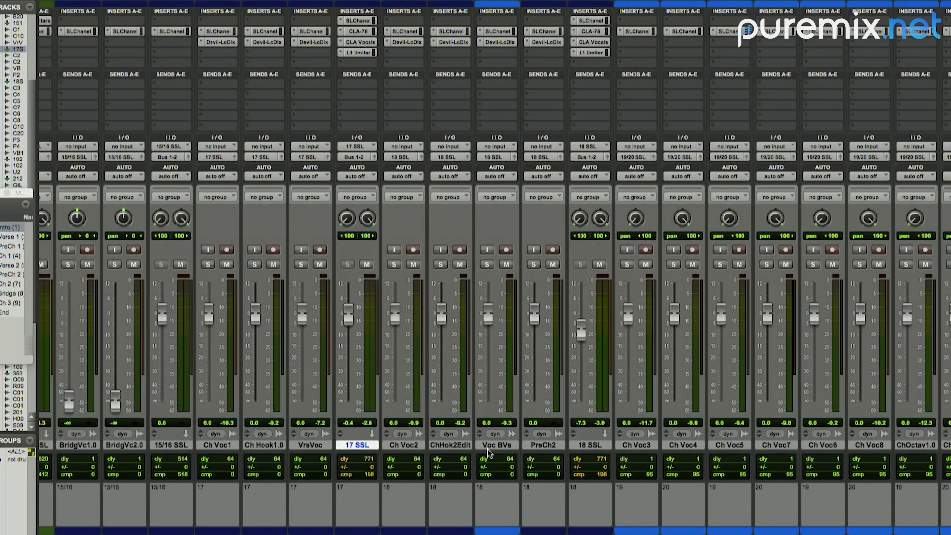
pyautogui.keyDown('super'); pyautogui.click(587, 447); pyautogui.keyUp('super')
pyautogui.hscroll(5, 588, 450)
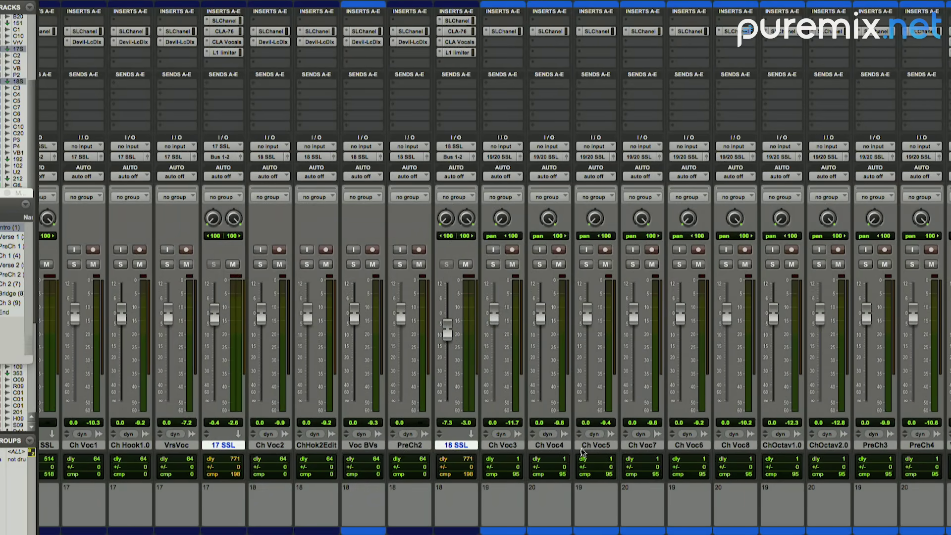
pyautogui.hscroll(3, 582, 452)
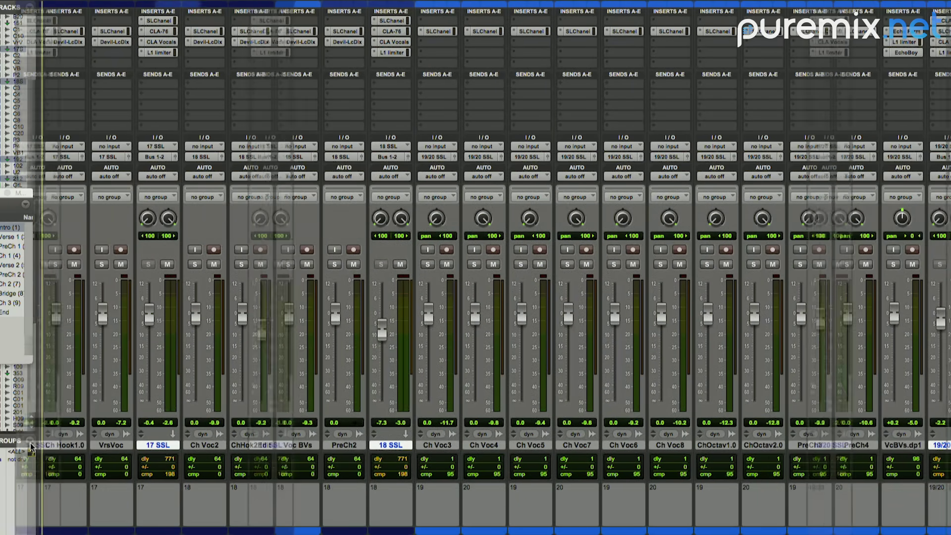
pyautogui.hscroll(-3, 60, 448)
pyautogui.hscroll(-2, 31, 447)
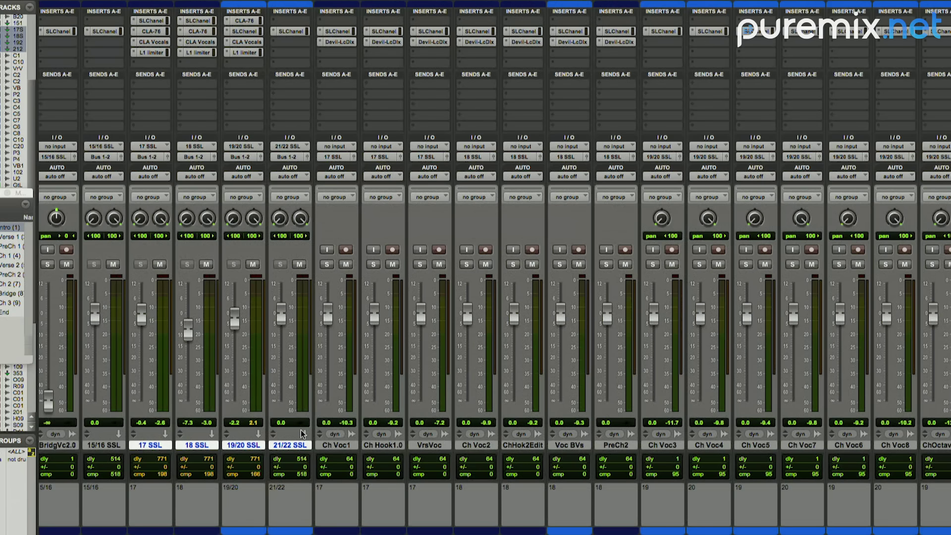
# - Rebalance the vocal buses during playback: 17 SSL to -4.9 dB, and both 19/20 SSL and 21/22 SSL to -7.0 dB
pyautogui.press('space')
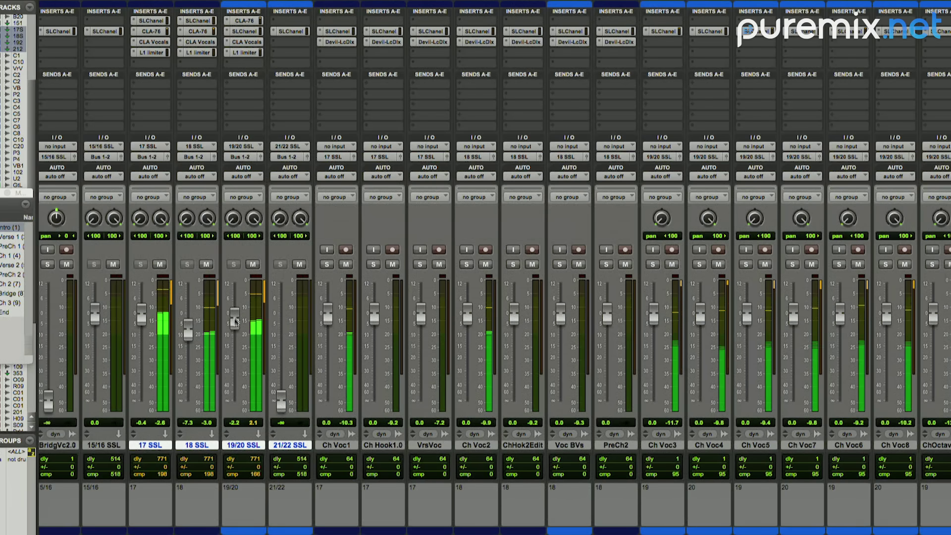
pyautogui.moveTo(235, 321); pyautogui.dragTo(244, 341)
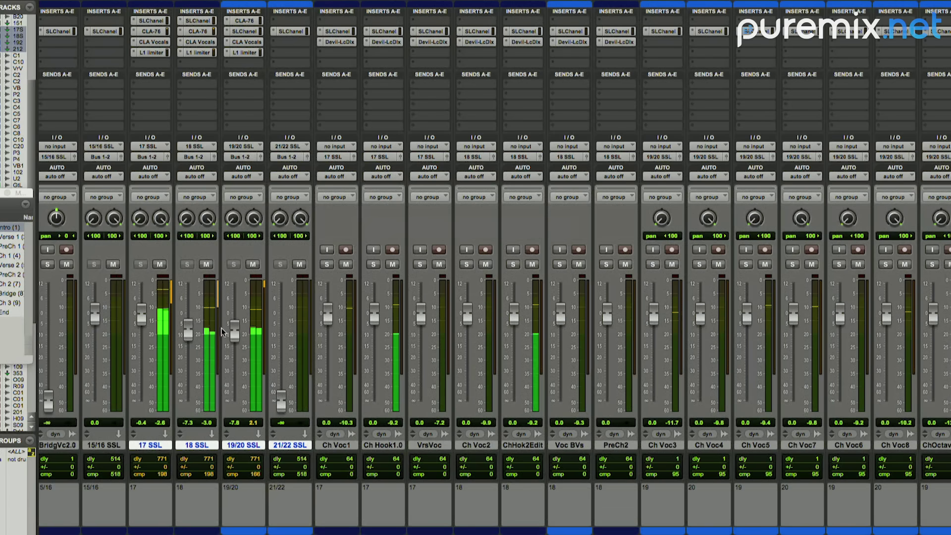
pyautogui.moveTo(144, 315); pyautogui.dragTo(146, 322)
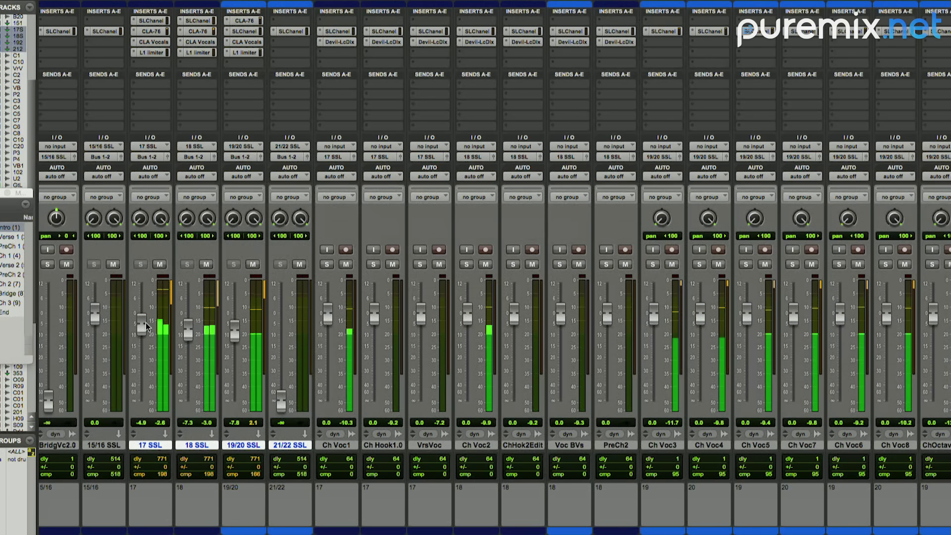
pyautogui.moveTo(237, 330); pyautogui.dragTo(234, 326)
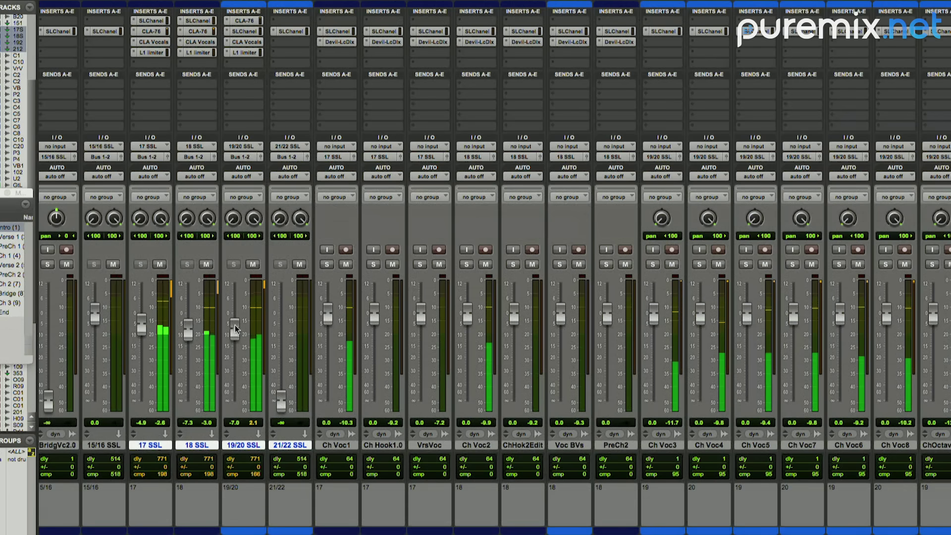
pyautogui.moveTo(281, 405); pyautogui.dragTo(287, 328)
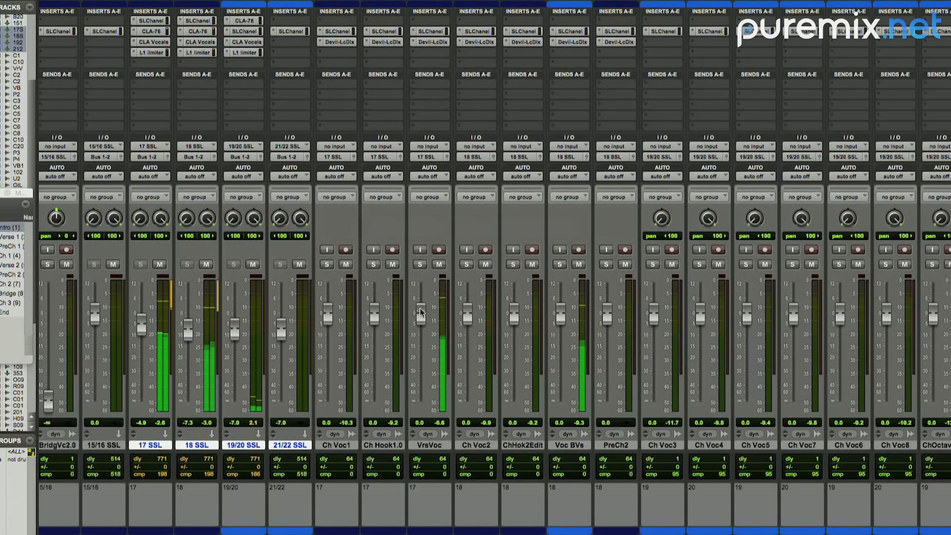
# - Set VrsVoc to about +3.1 dB and Ch Hook1.0 to about -5.2 dB, and lower ChHok2Edit slightly
pyautogui.moveTo(420, 313); pyautogui.dragTo(377, 327)
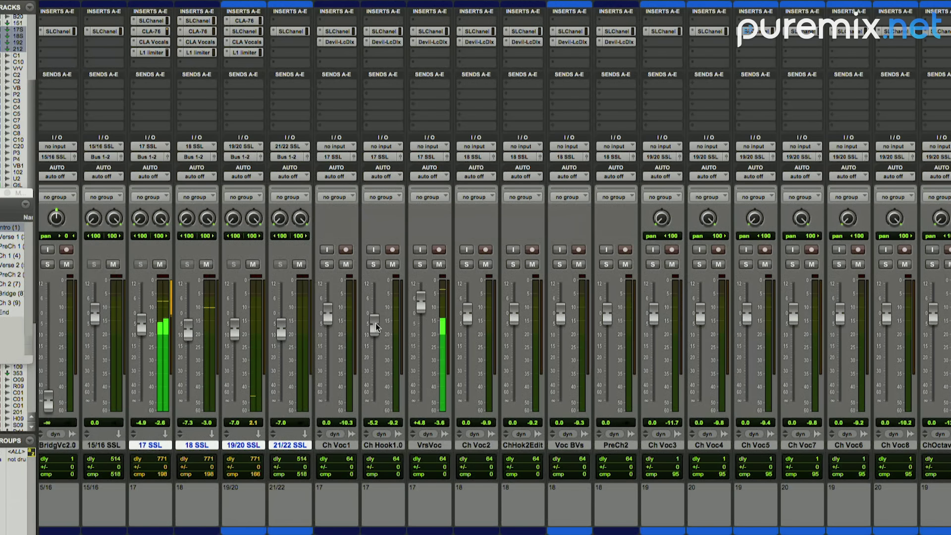
pyautogui.moveTo(424, 299); pyautogui.dragTo(424, 311)
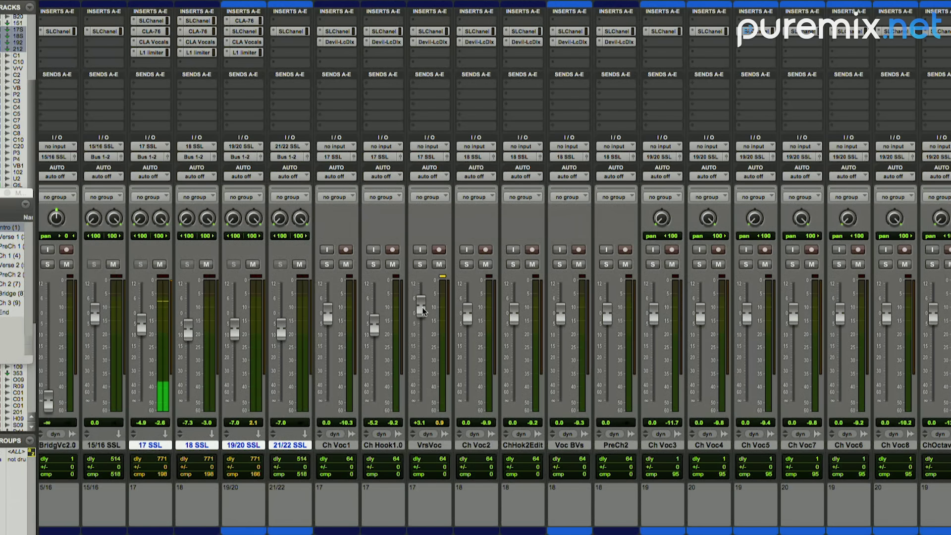
pyautogui.moveTo(516, 316); pyautogui.dragTo(516, 325)
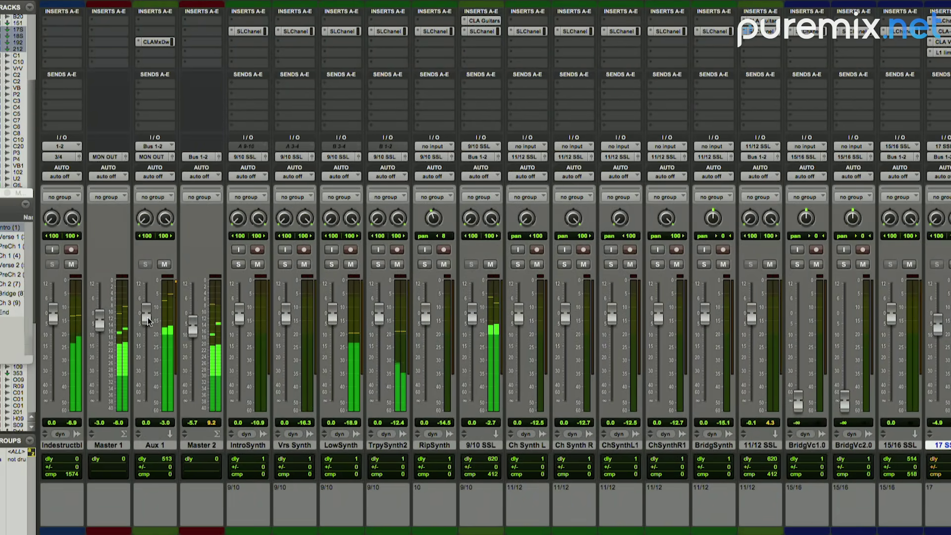
# - Lower the Aux 1 fader to -1.1 dB and review the levels across the guitar and drum channels
pyautogui.moveTo(147, 321); pyautogui.dragTo(149, 324)
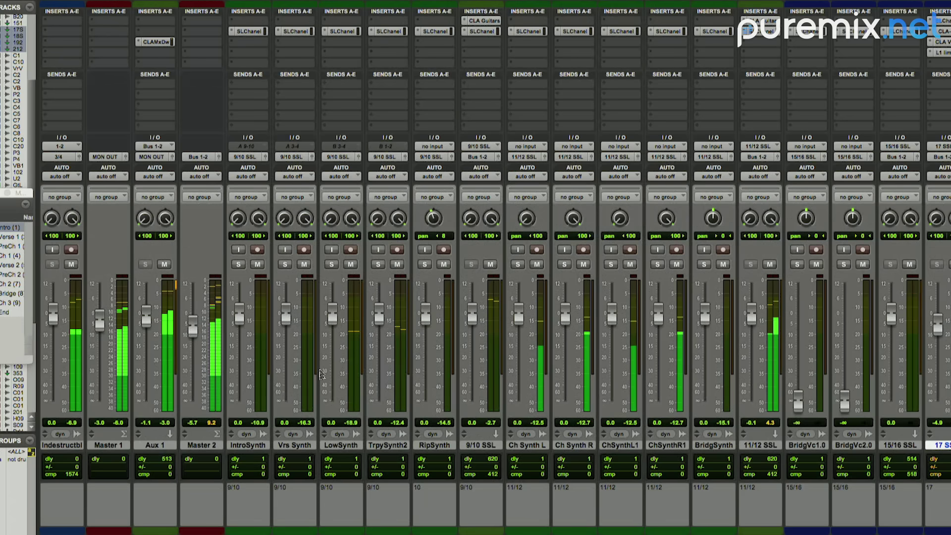
pyautogui.hscroll(15, 420, 381)
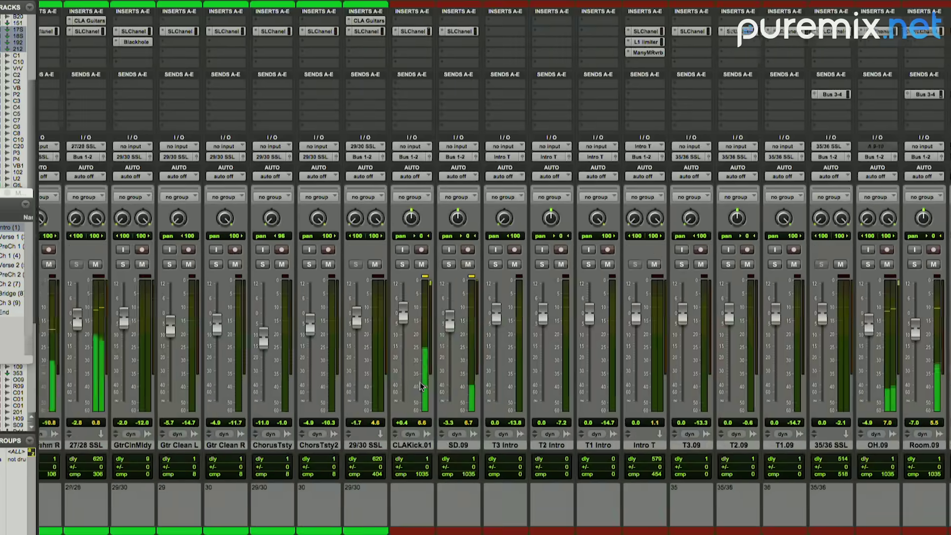
pyautogui.hscroll(-15, 420, 382)
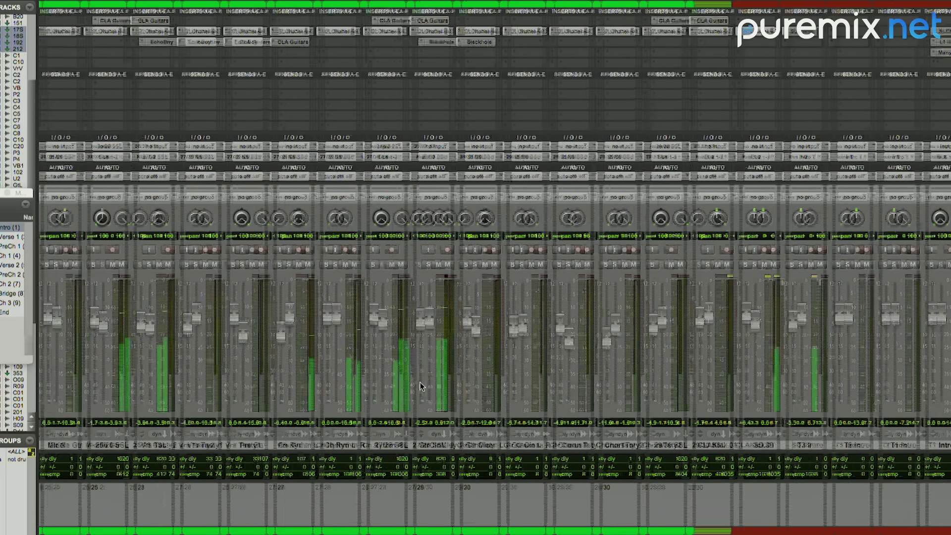
pyautogui.hscroll(-6, 420, 382)
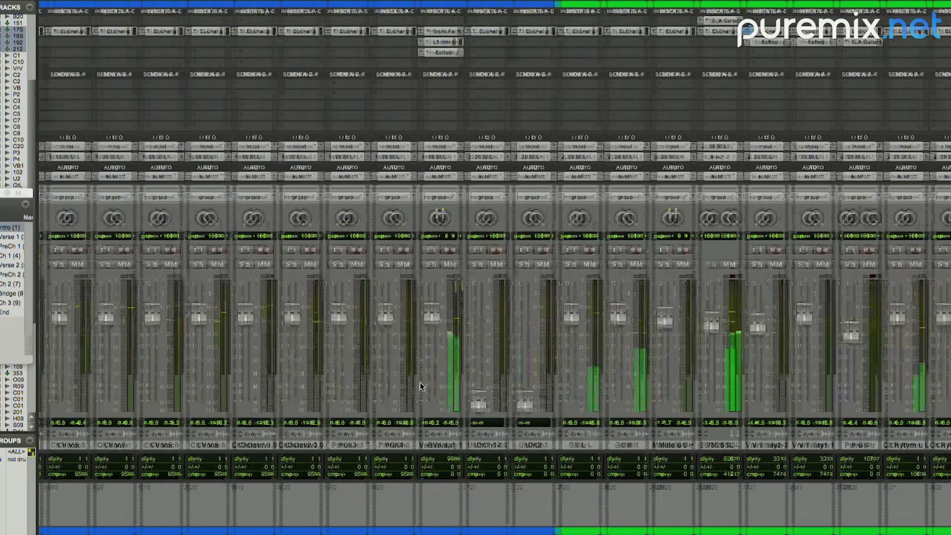
# - Lower the ChHok2Edit fader to -5.7 dB
pyautogui.hscroll(-14, 502, 360)
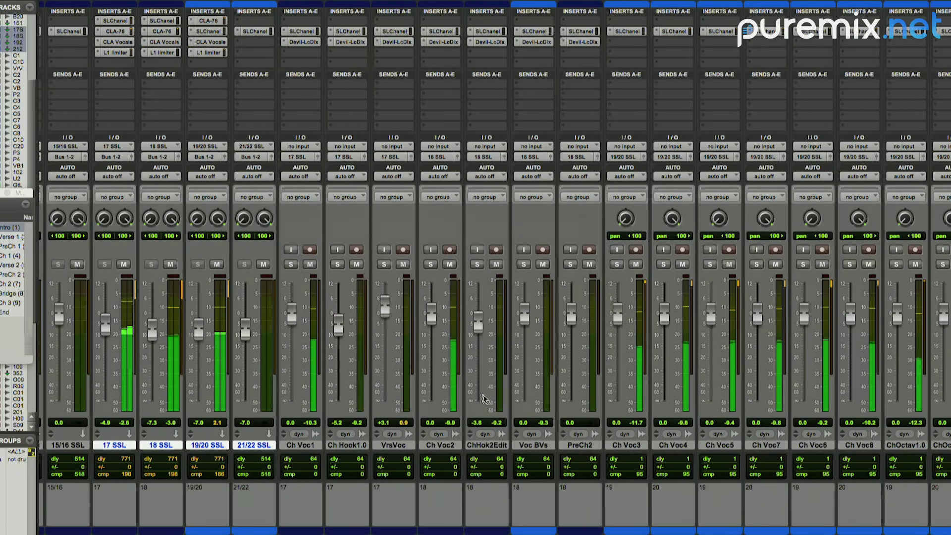
pyautogui.moveTo(478, 321); pyautogui.dragTo(477, 325)
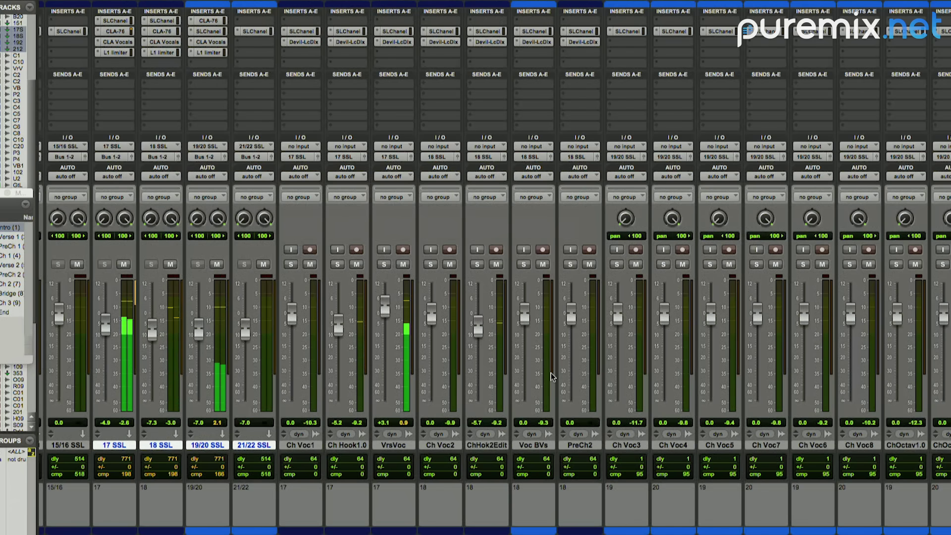
# - Magnify the Ch Hook 1.0 and Ch Hook2 Edit waveforms in the first chorus to compare their phase alignment
pyautogui.hotkey('ctrl', '=')
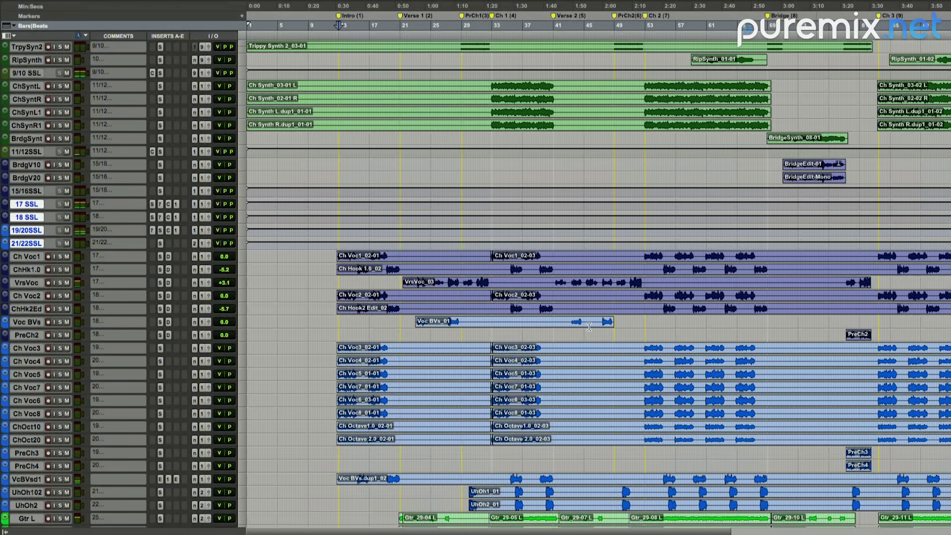
pyautogui.click(497, 306)
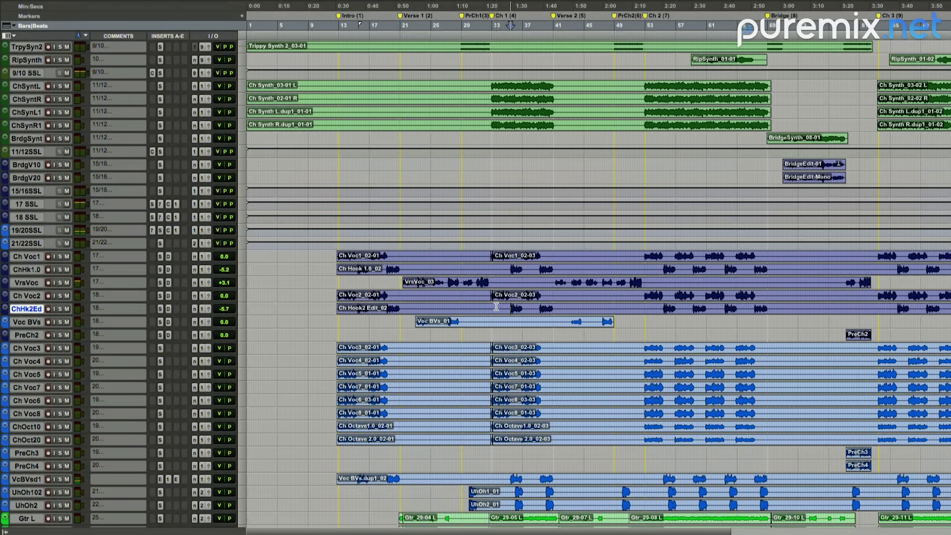
pyautogui.hotkey('ctrl', ']')
pyautogui.hotkey('ctrl', ']')
pyautogui.hotkey('ctrl', ']')
pyautogui.hotkey('ctrl', ']')
pyautogui.hotkey('ctrl', ']')
pyautogui.hotkey('ctrl', ']')
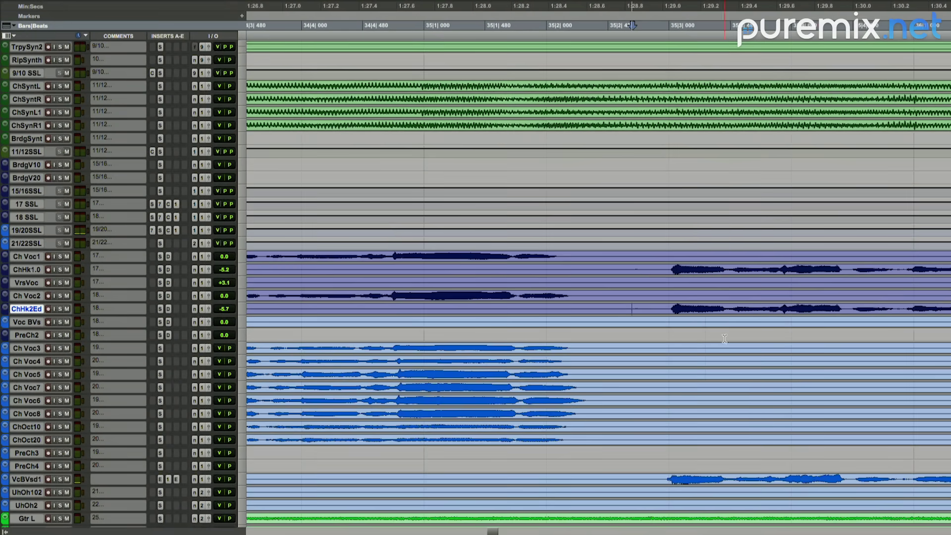
pyautogui.hotkey('ctrl', ']')
pyautogui.hotkey('ctrl', ']')
pyautogui.hotkey('ctrl', ']')
pyautogui.hotkey('ctrl', ']')
pyautogui.hotkey('ctrl', ']')
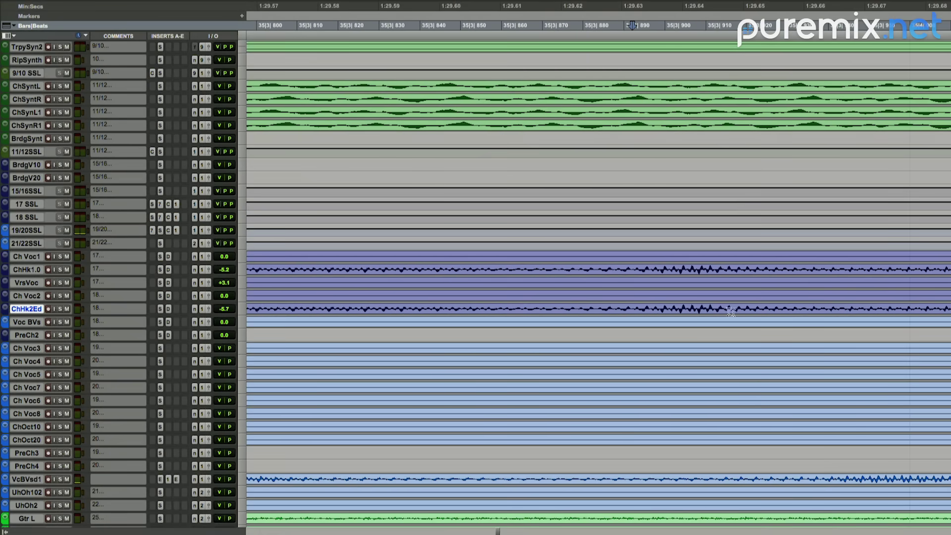
# - Invert the phase in the SSL channel plug-in on the Ch Hook 1.0 track while auditioning the first chorus hook
pyautogui.keyDown('ctrl'); pyautogui.click(30, 304); pyautogui.keyUp('ctrl')
pyautogui.click(159, 270)
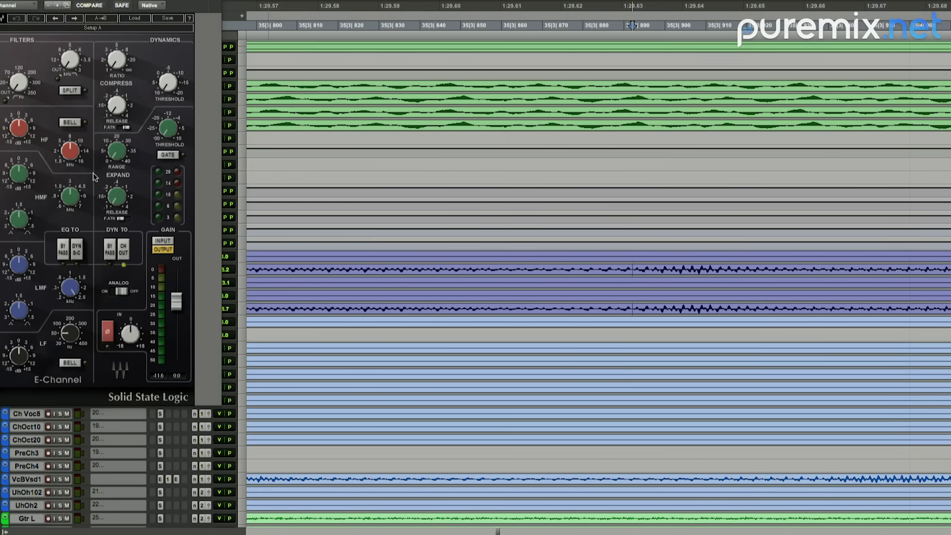
pyautogui.press('space')
pyautogui.hotkey('ctrl', '[')
pyautogui.hotkey('ctrl', '[')
pyautogui.hotkey('ctrl', '[')
pyautogui.hotkey('ctrl', '[')
pyautogui.hotkey('ctrl', '[')
pyautogui.hotkey('ctrl', '[')
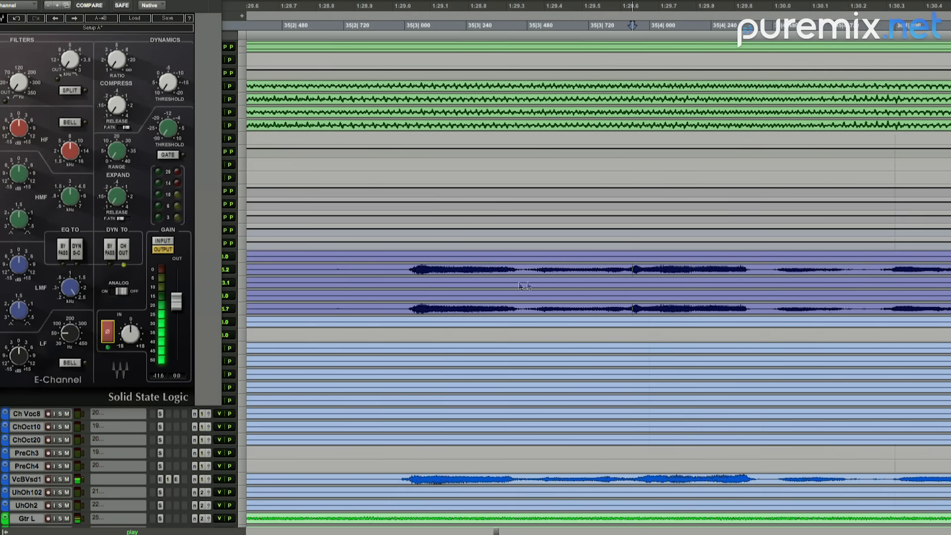
pyautogui.click(110, 334)
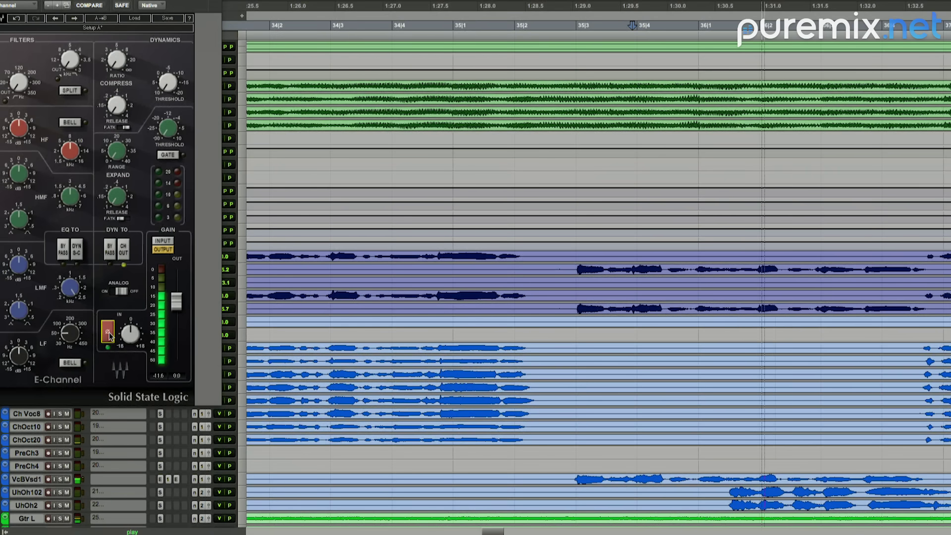
# - Stop playback, close the plug-in and make the ChHk2Ed track inactive
pyautogui.press('space')
pyautogui.press('super+w')
pyautogui.press('r')
pyautogui.press('r')
pyautogui.press('r')
pyautogui.press('r')
pyautogui.press('r')
pyautogui.press('r')
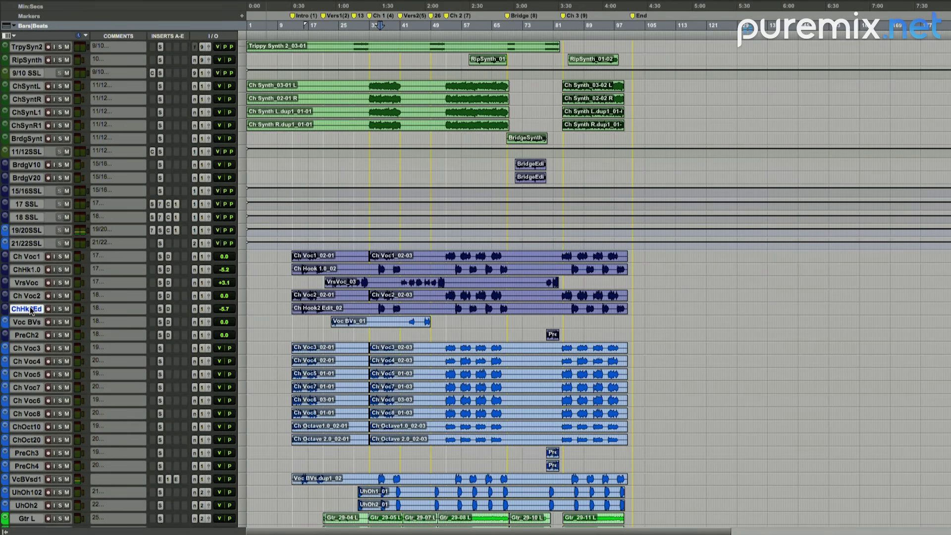
pyautogui.rightClick(29, 307)
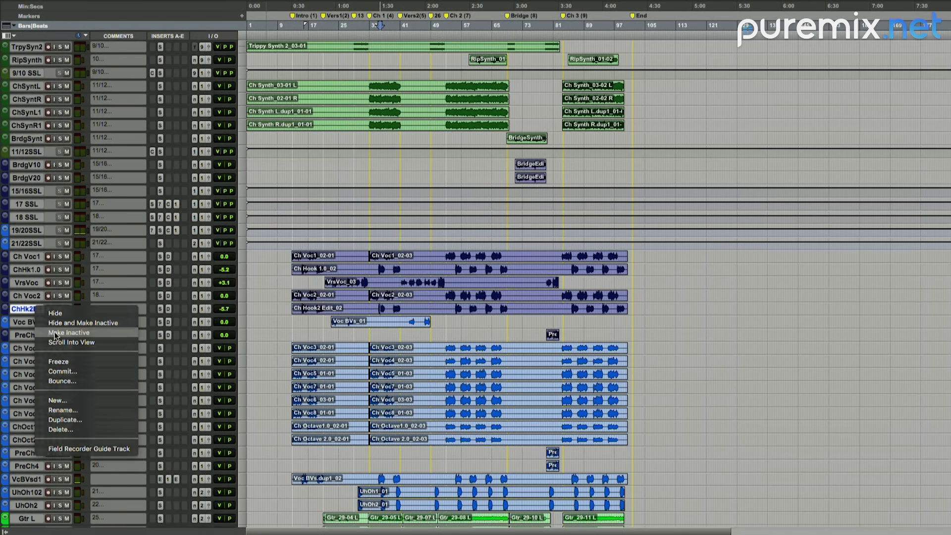
pyautogui.click(55, 333)
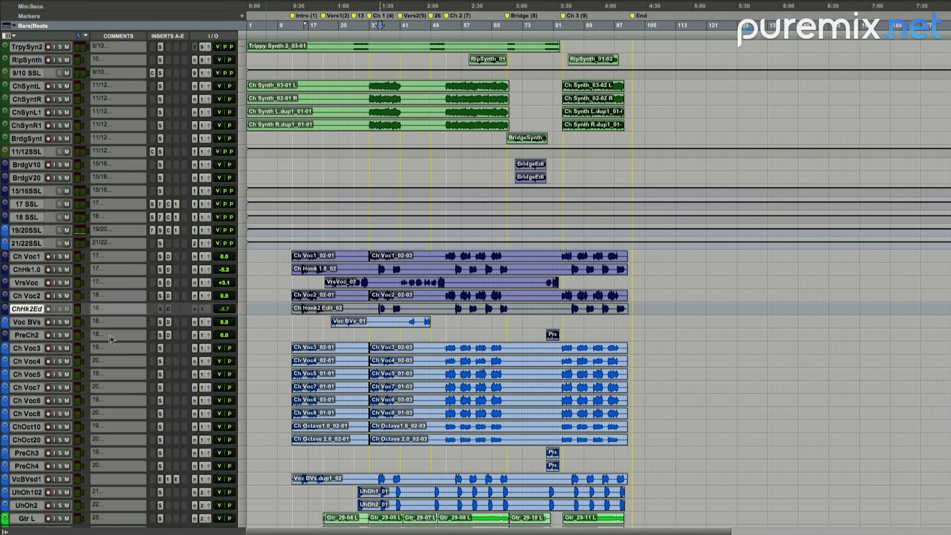
# - Move the VcBVsd1 track directly below the inactive ChHk2Ed track
pyautogui.scroll(-2, 293, 334)
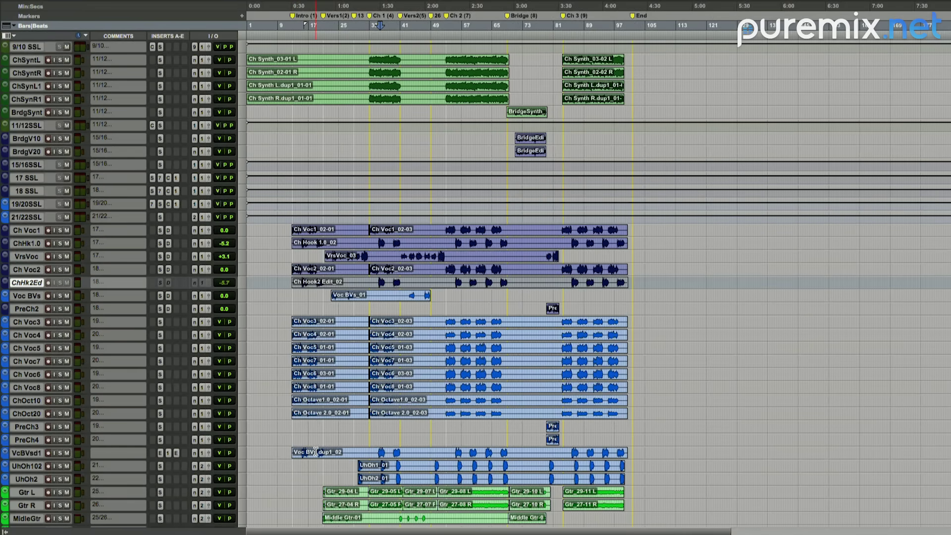
pyautogui.click(20, 454)
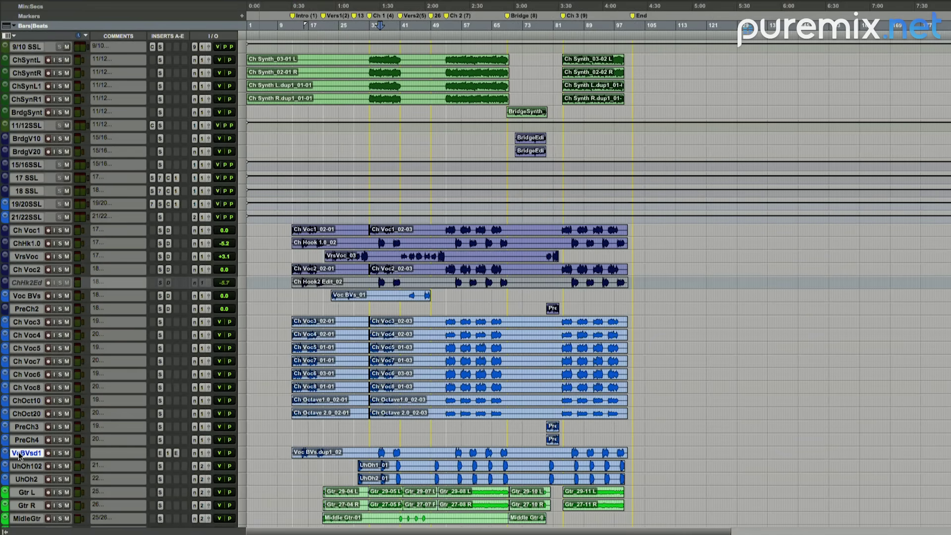
pyautogui.moveTo(19, 454); pyautogui.dragTo(30, 293)
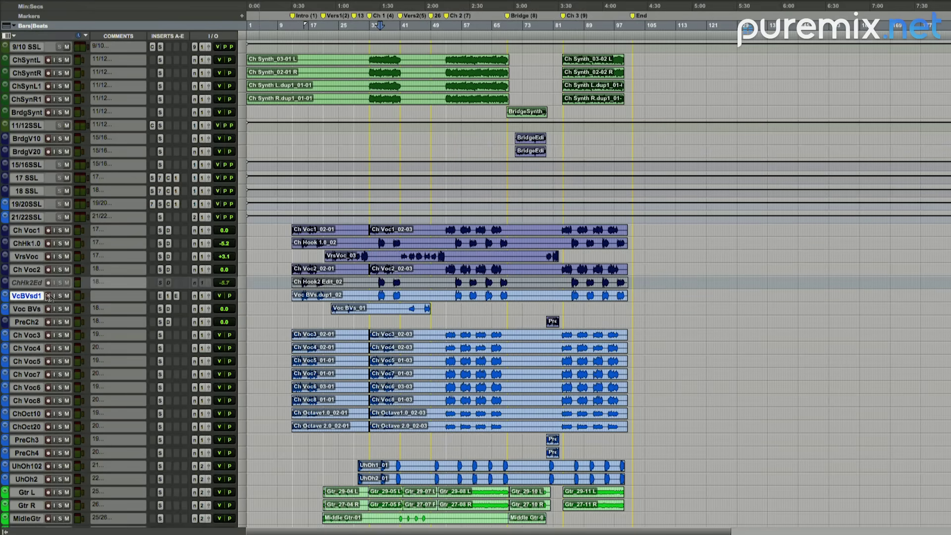
# - Label the VcBVsd1 track's comment 18 and route its output to the 18 SSL bus
pyautogui.click(98, 295)
pyautogui.press('Escape')
pyautogui.click(201, 297)
pyautogui.moveTo(227, 307)
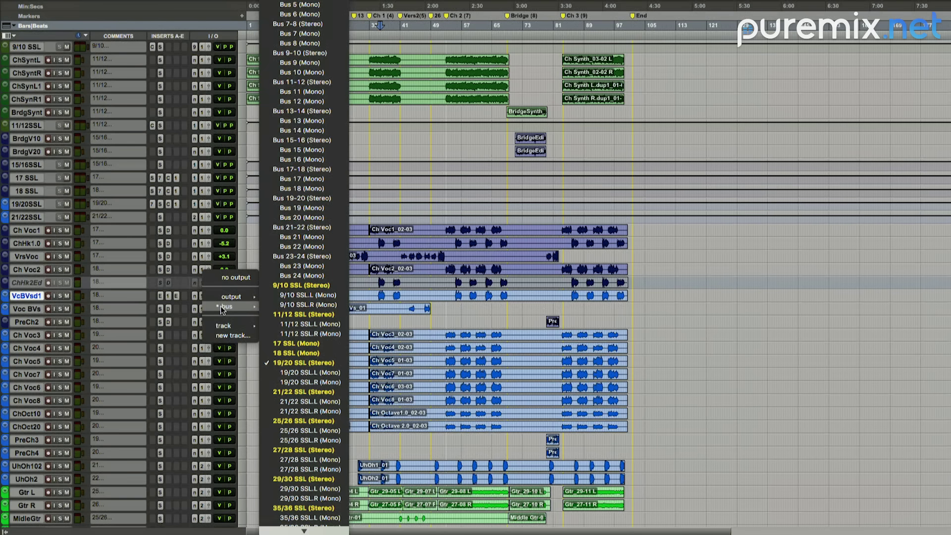
pyautogui.click(303, 357)
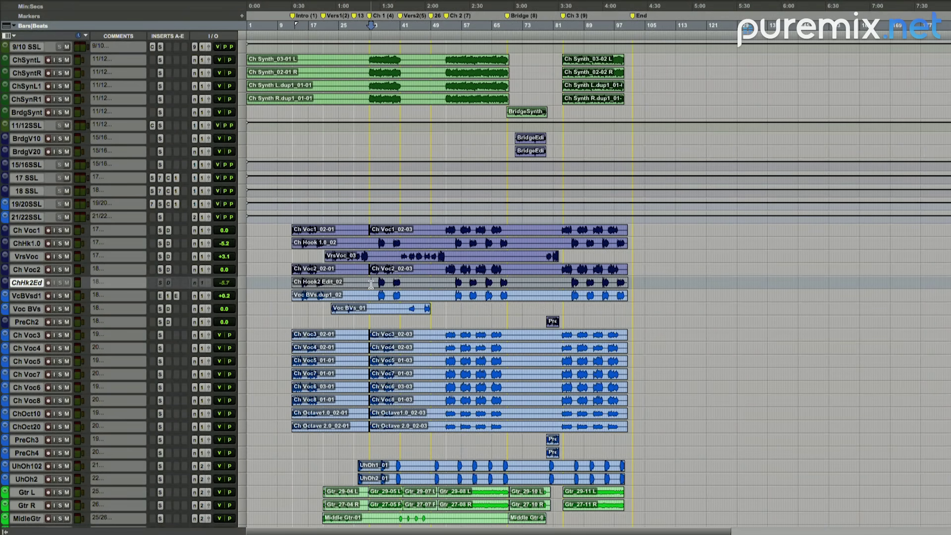
# - Hide the inactive ChHok2Edit track in the mixer and raise Ch Hook1.0 to +0.4 dB
pyautogui.press('super+equal')
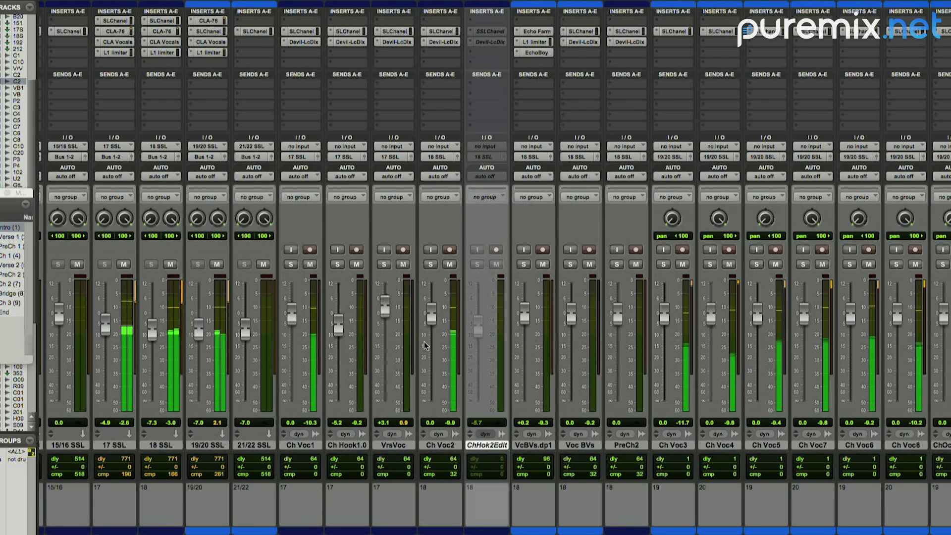
pyautogui.rightClick(483, 445)
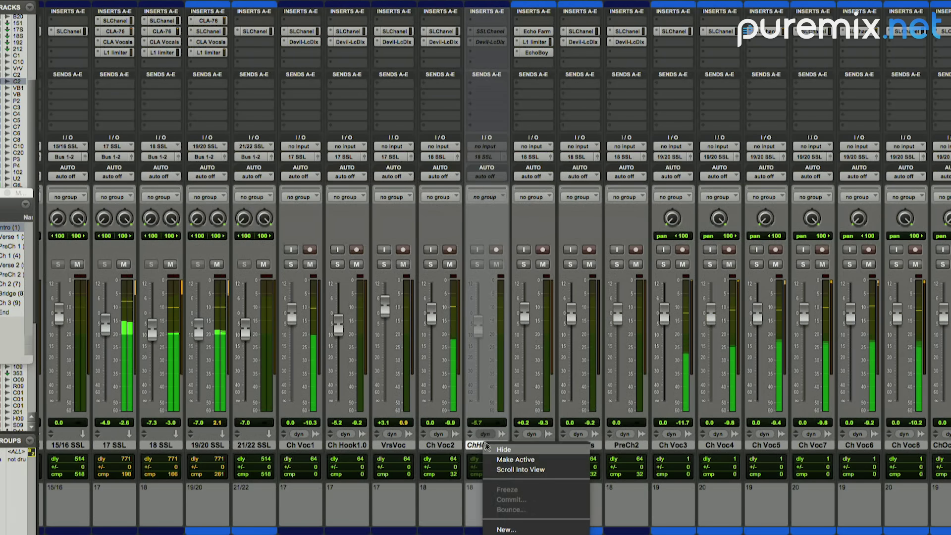
pyautogui.click(503, 449)
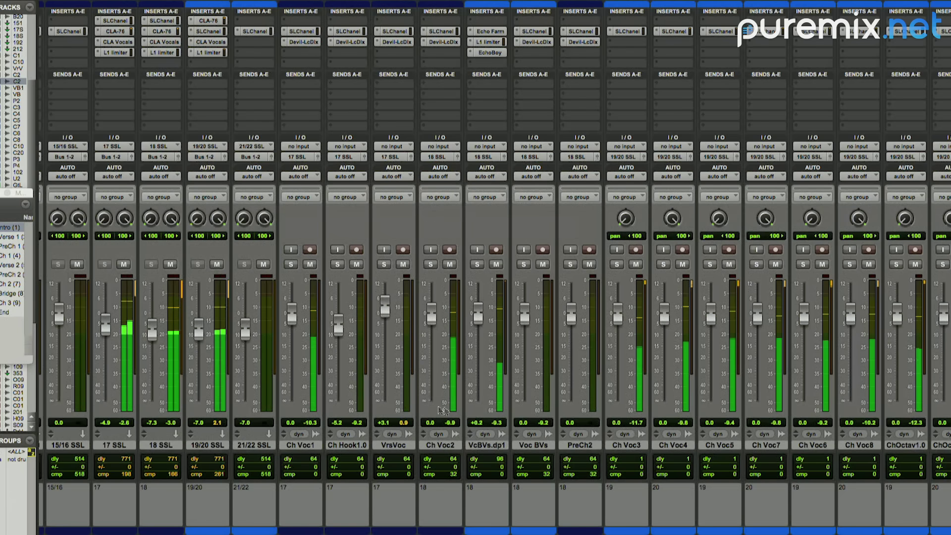
pyautogui.moveTo(331, 317); pyautogui.dragTo(333, 304)
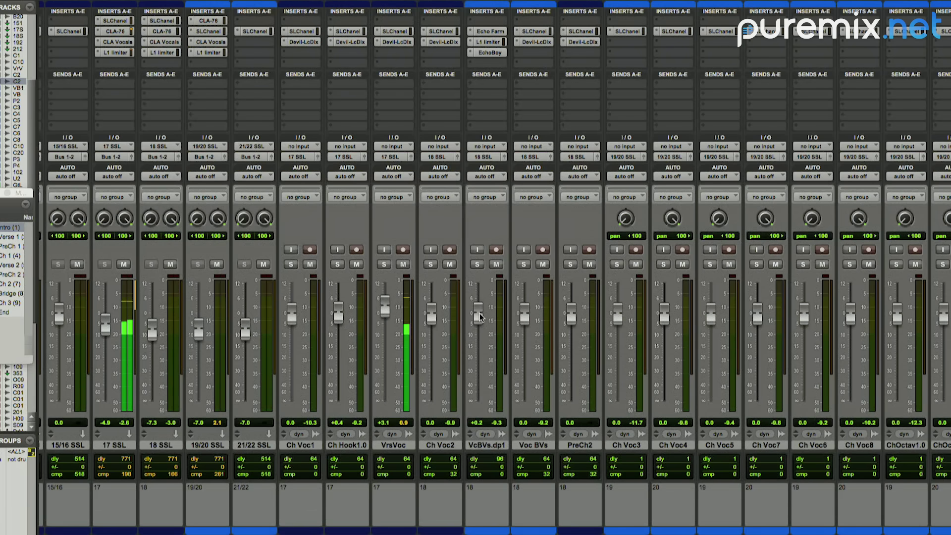
# - Solo-check Ch Hook1.0 with VcBVs.dp1 and copy the EchoBoy insert from VcBVs.dp1 onto Ch Hook1.0
pyautogui.click(347, 445)
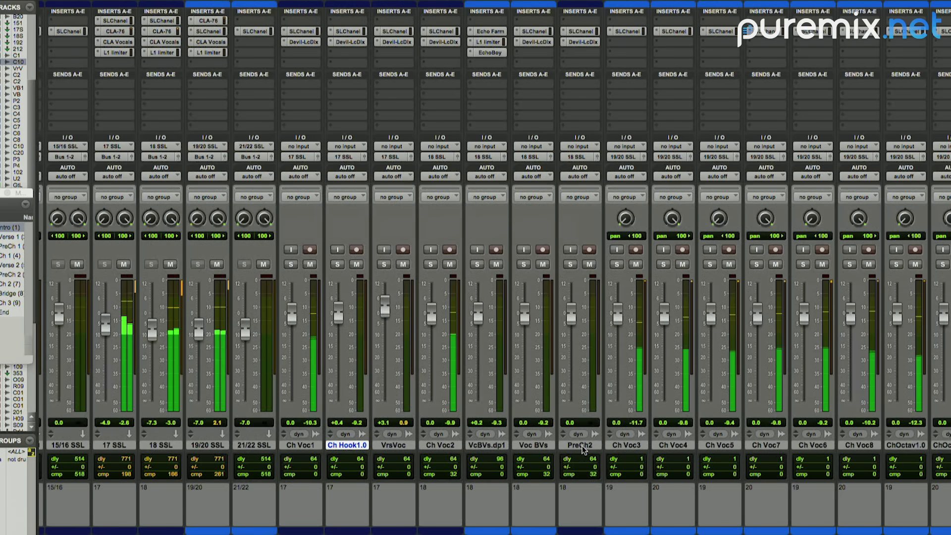
pyautogui.keyDown('super'); pyautogui.click(495, 445); pyautogui.keyUp('super')
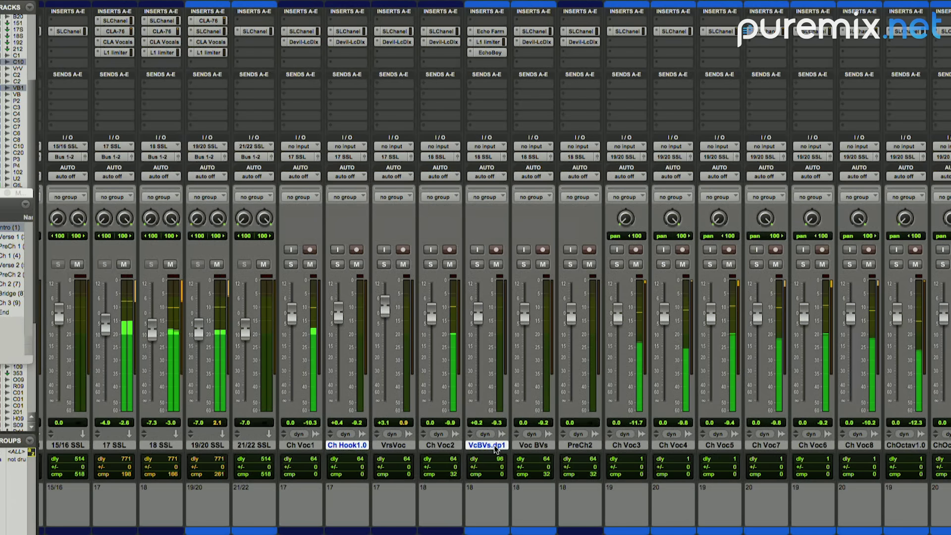
pyautogui.click(476, 264)
pyautogui.click(476, 265)
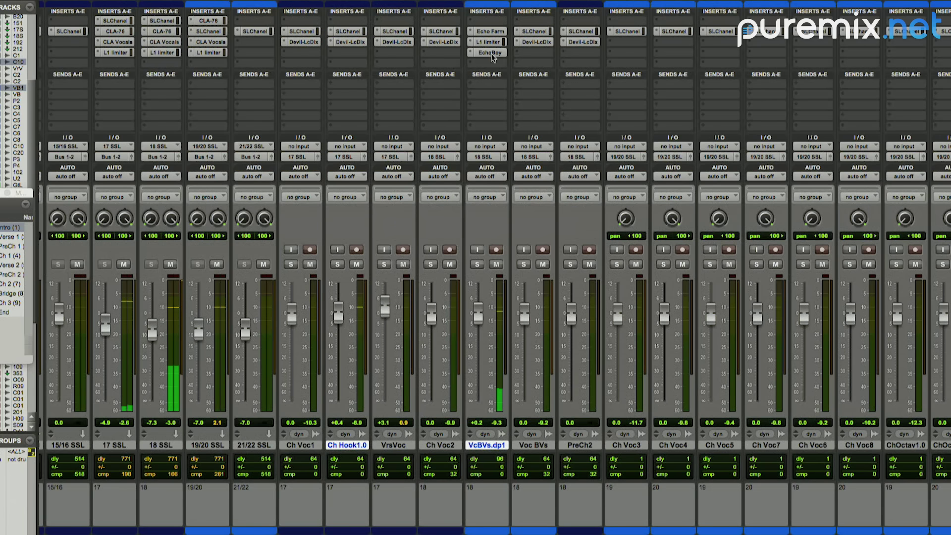
pyautogui.moveTo(489, 53); pyautogui.dragTo(350, 52)
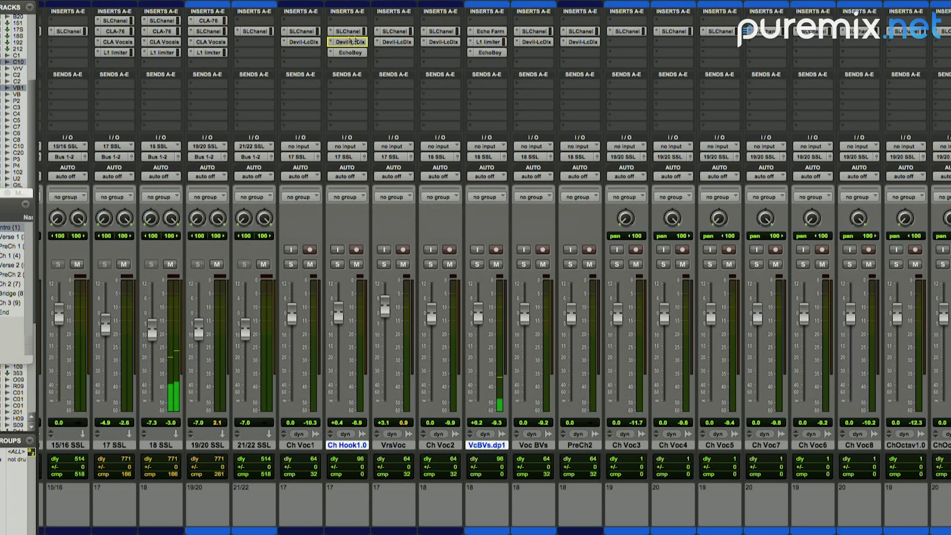